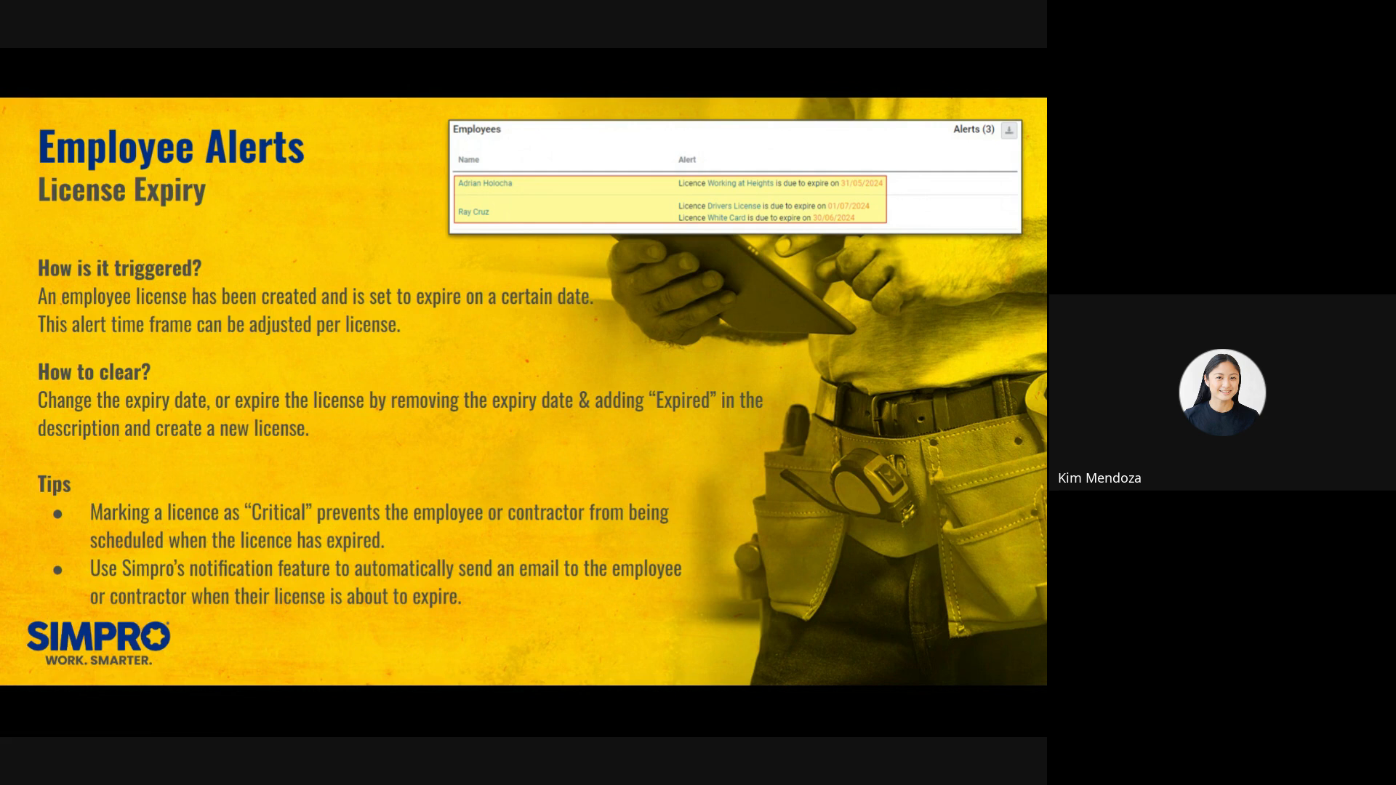
# Bring the live Simpro Alerts page into view in place of the Employee Alerts slide
pyautogui.hotkey('alt', 'Tab')
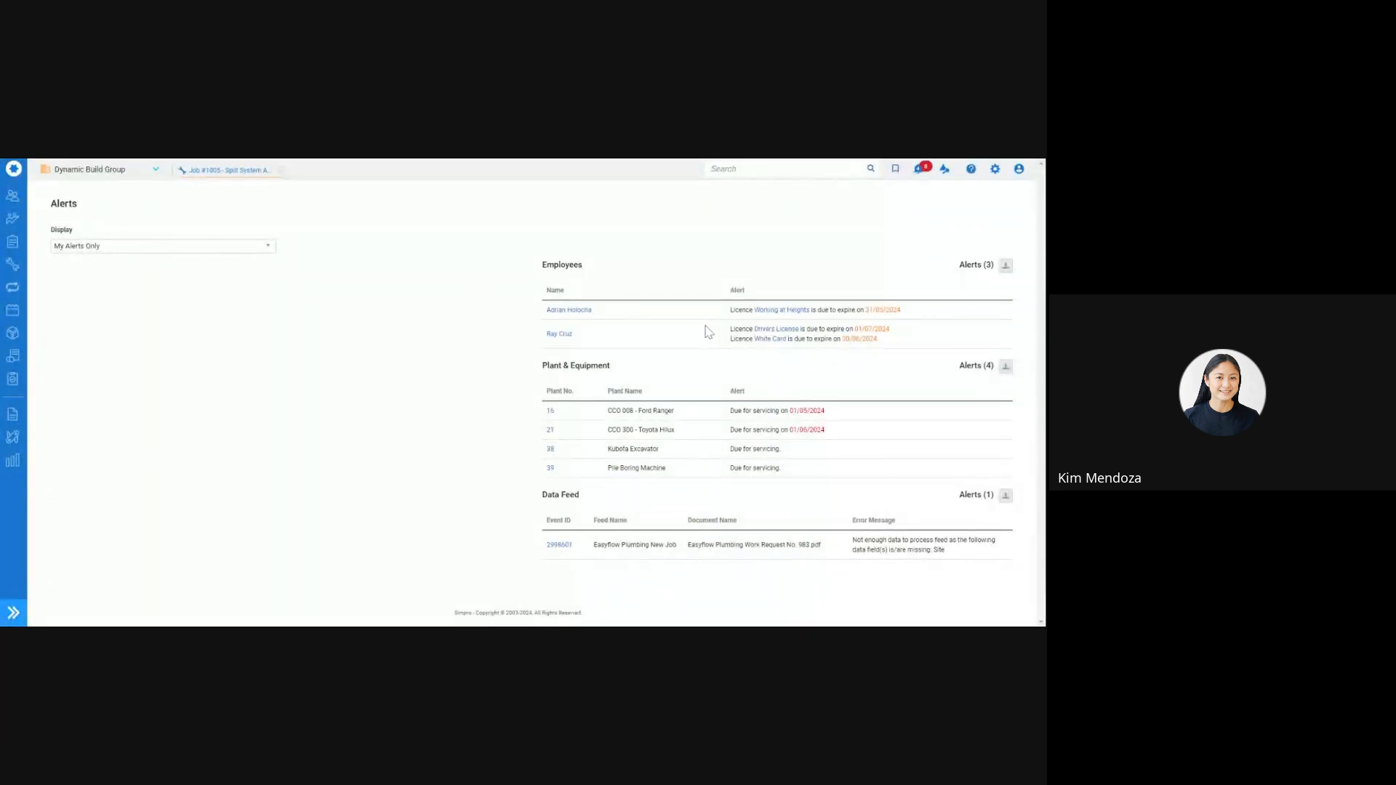
# Change the Working at Heights licence expiry to 01/05/2025 and save the employee record
pyautogui.click(793, 313)
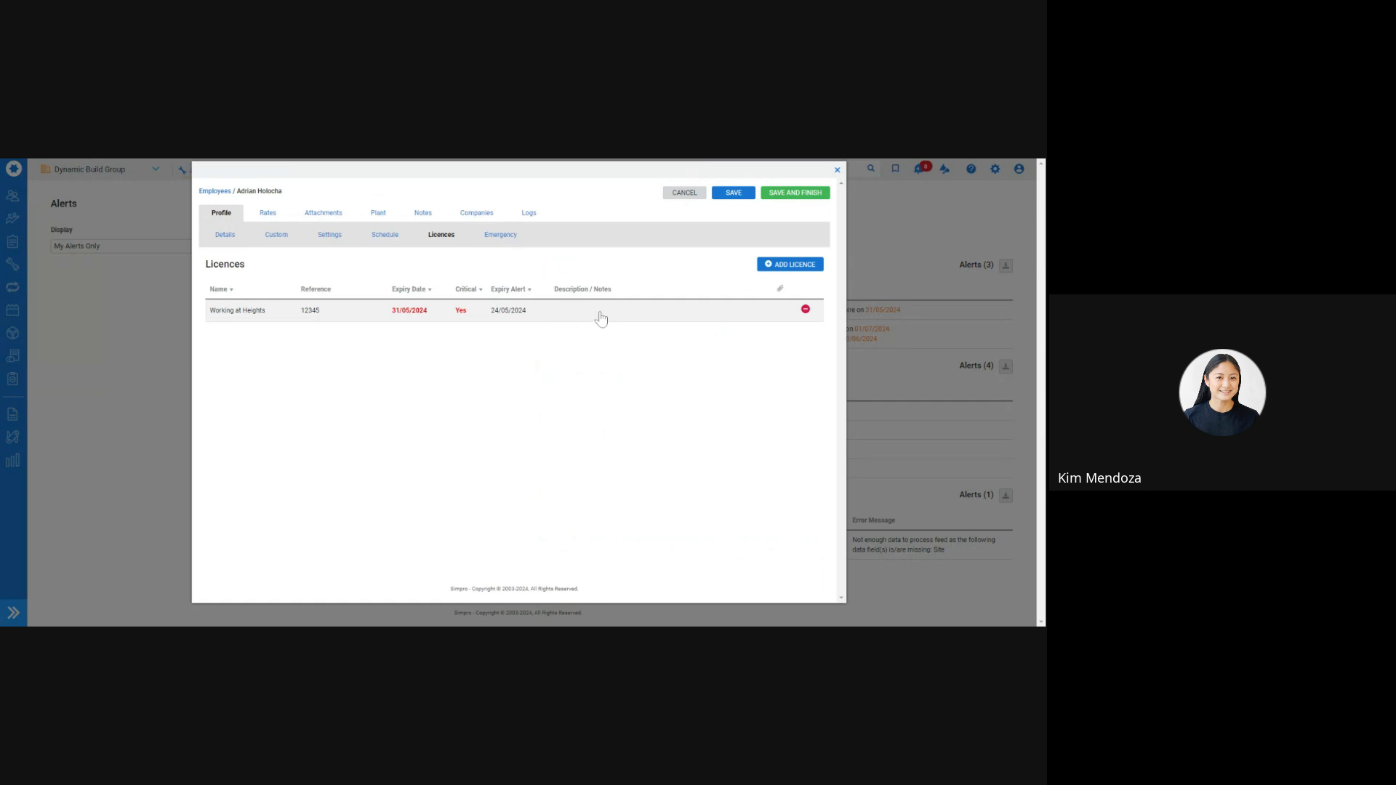
pyautogui.click(601, 313)
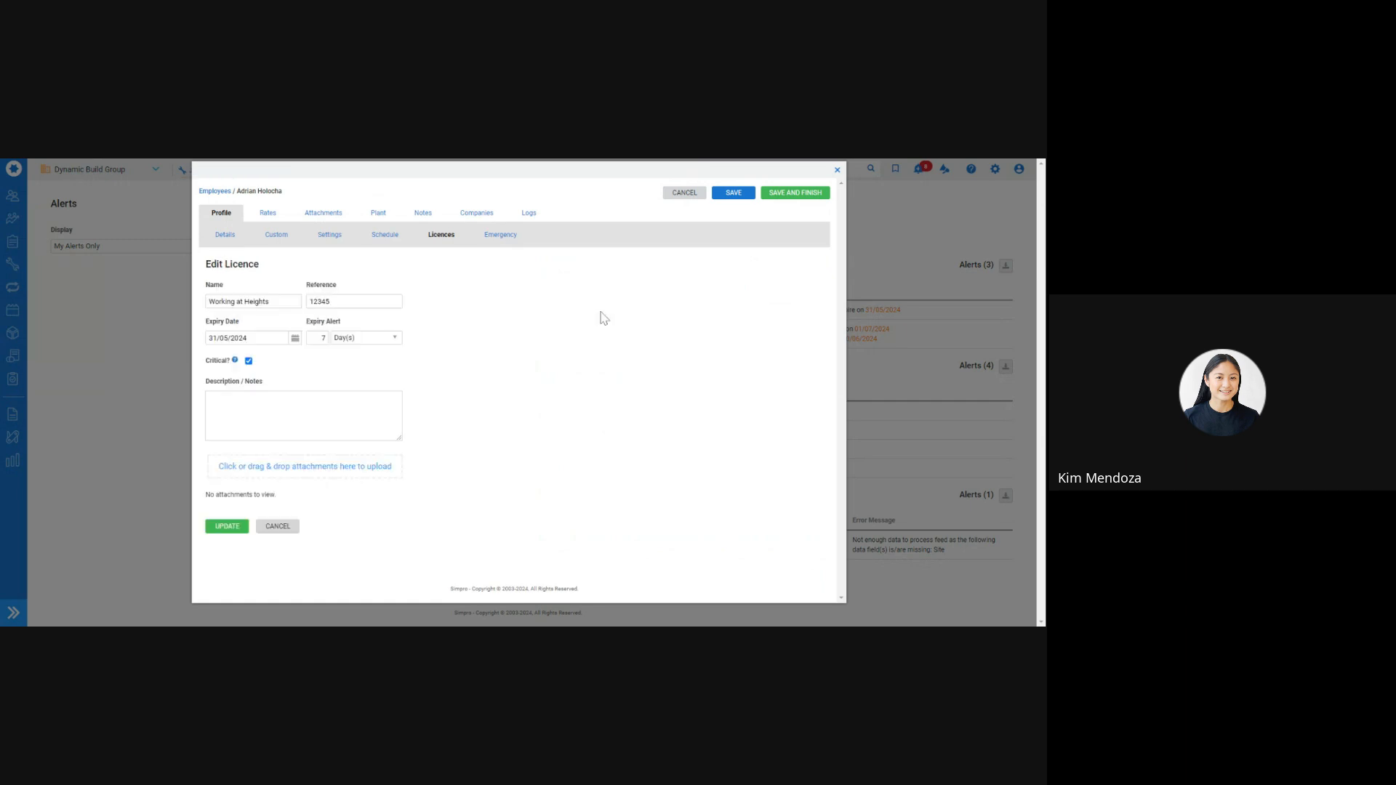
pyautogui.click(294, 338)
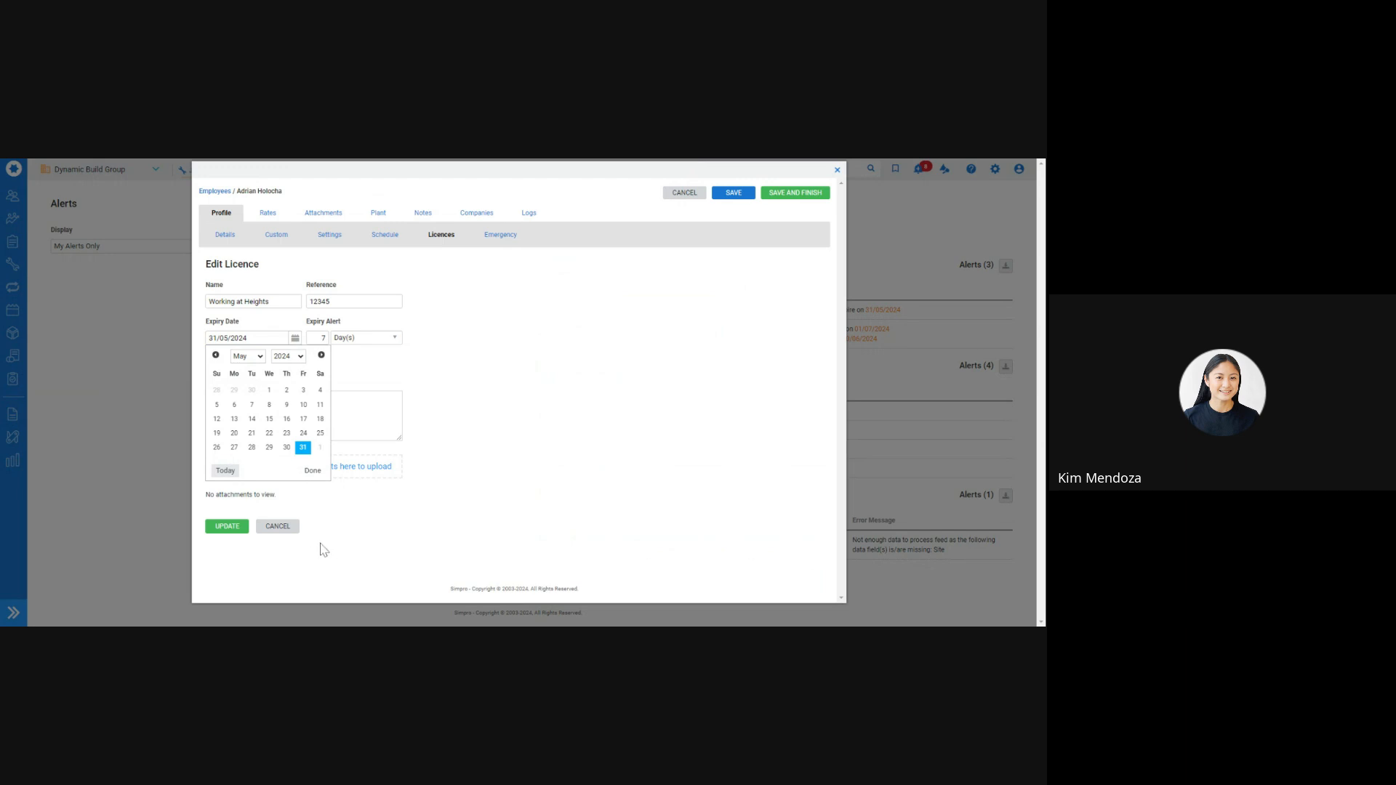
pyautogui.click(384, 365)
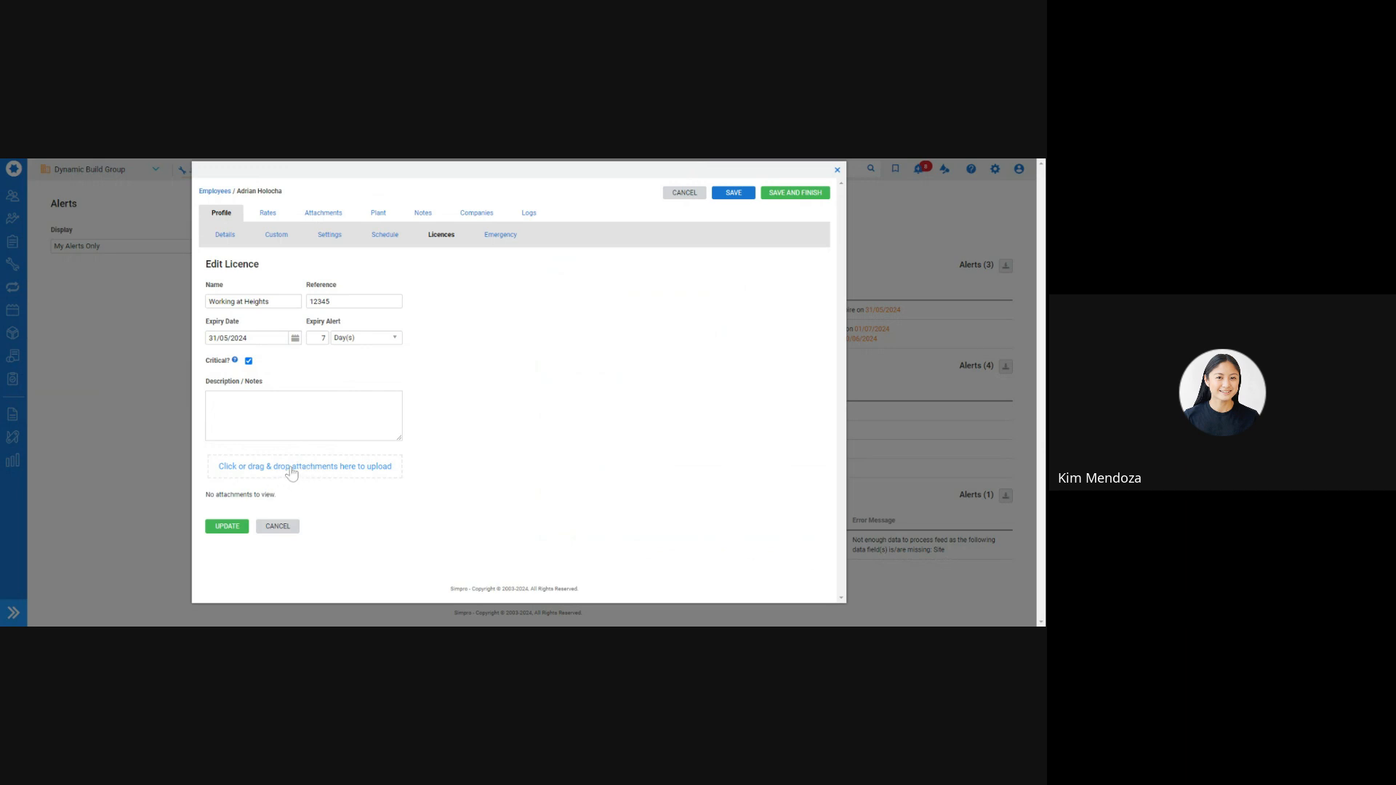
pyautogui.click(214, 527)
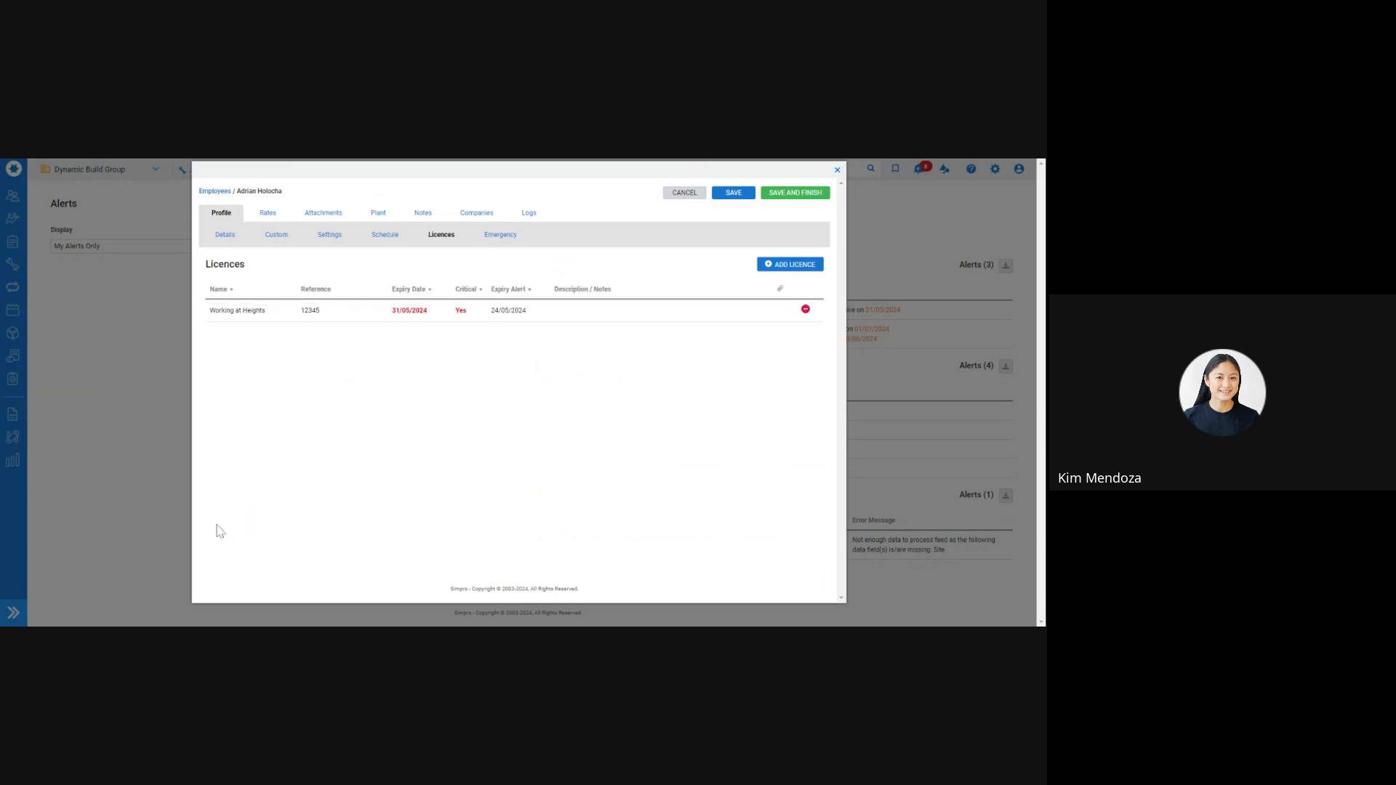
pyautogui.click(440, 310)
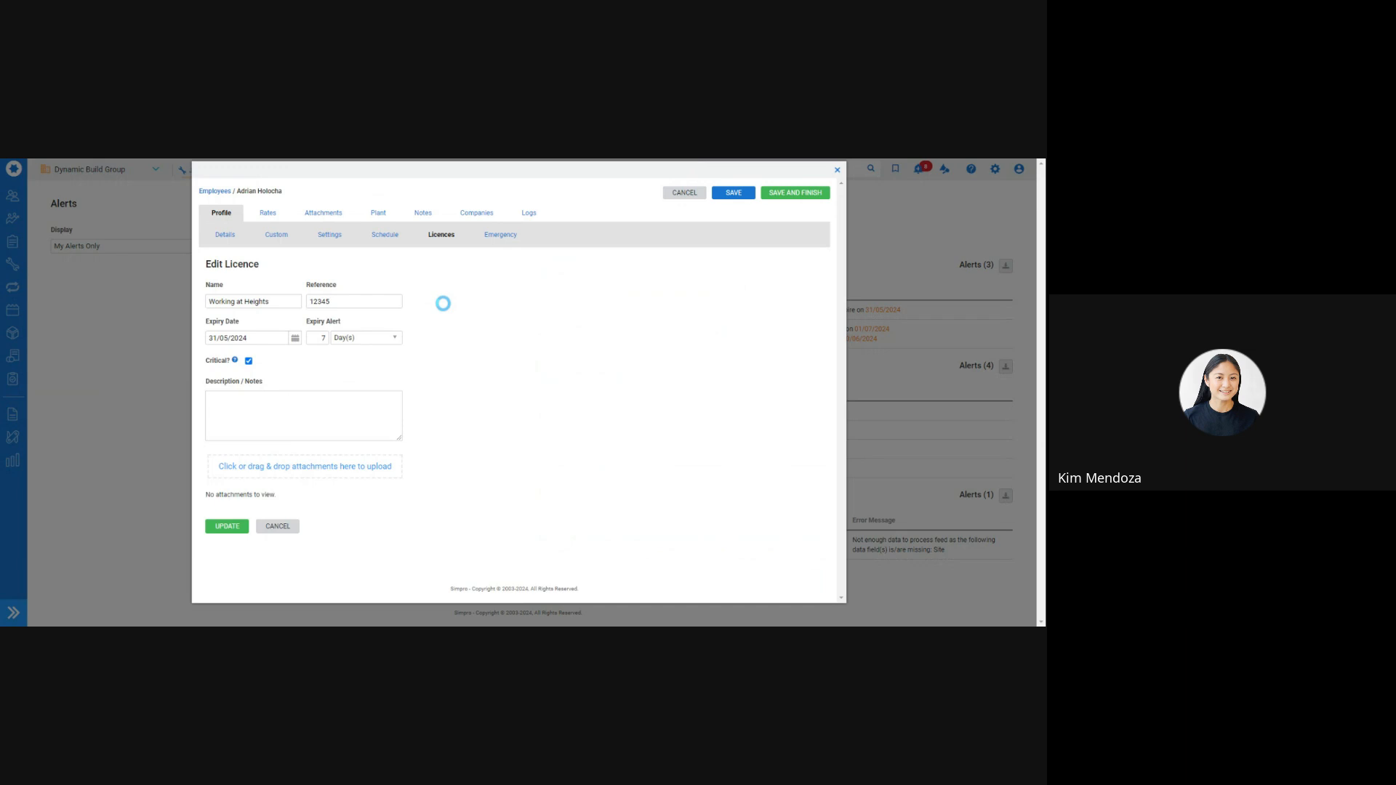
pyautogui.click(263, 336)
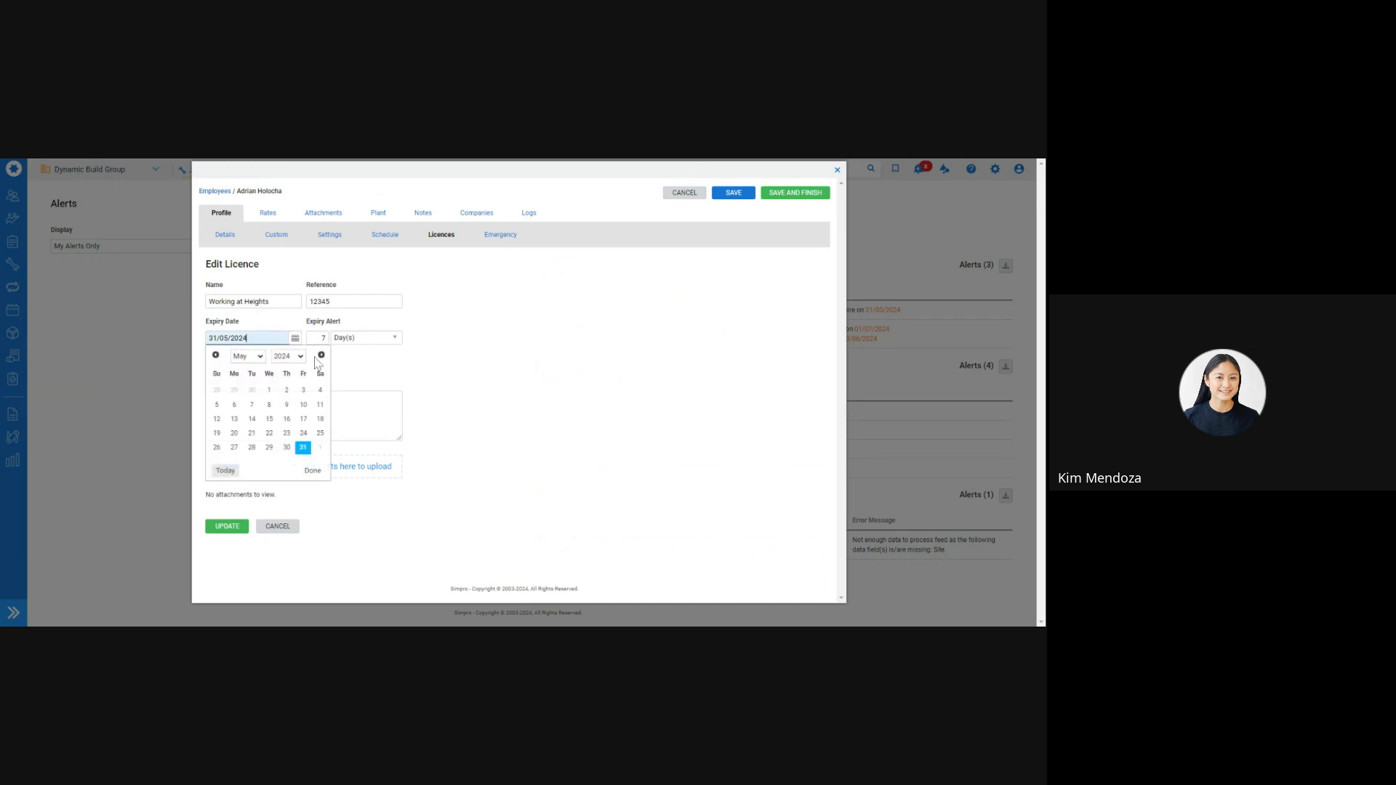
pyautogui.click(304, 521)
pyautogui.click(287, 390)
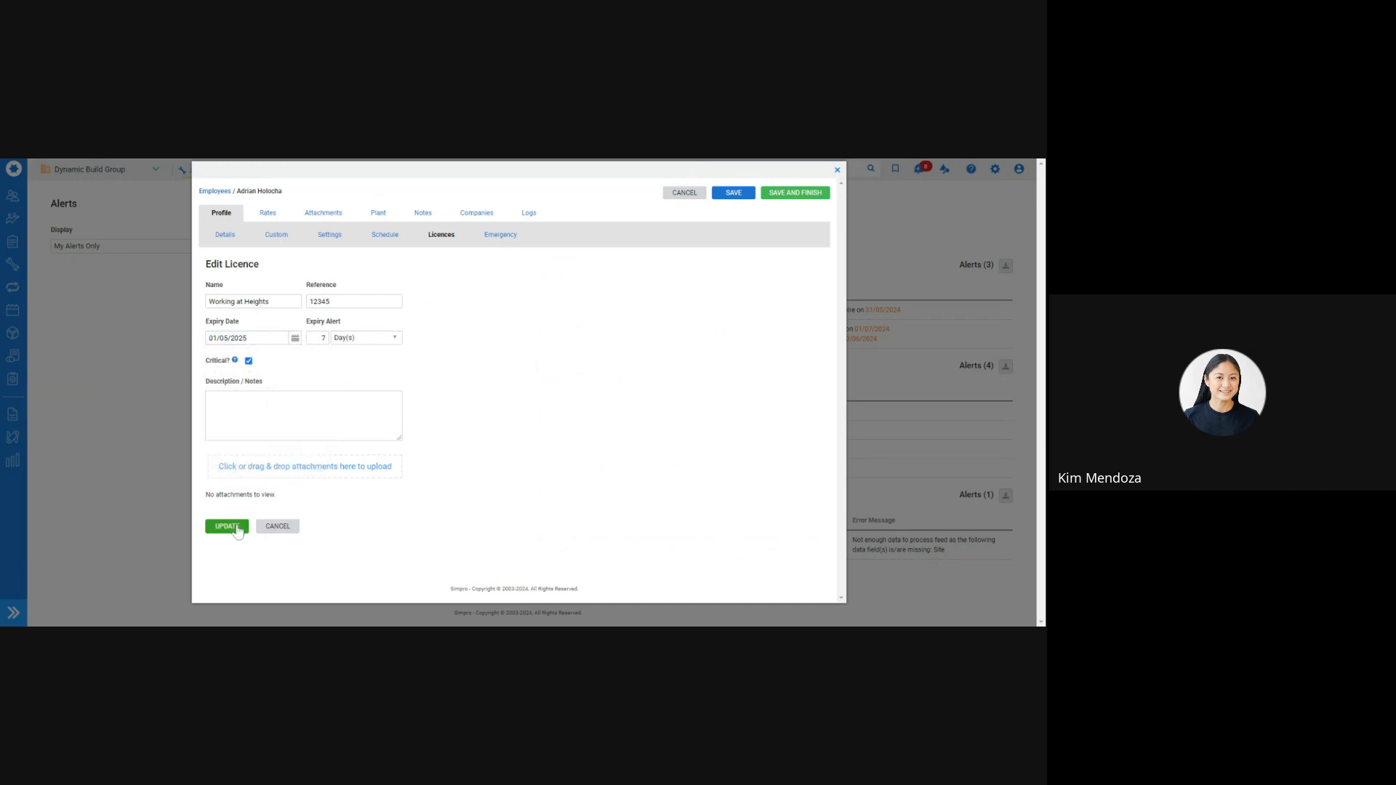
pyautogui.click(234, 527)
pyautogui.click(795, 193)
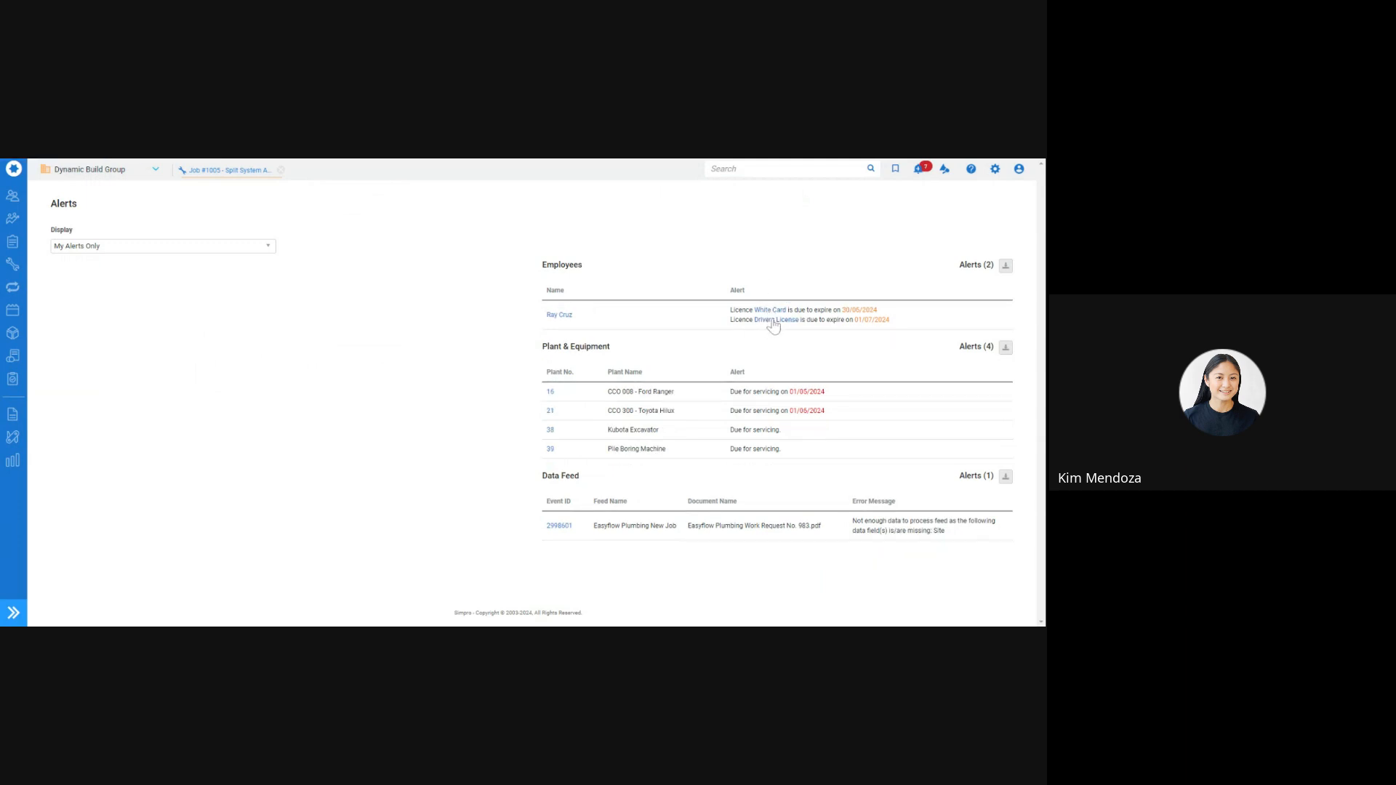
# Note the second employee's Drivers License as EXPIRED and remove its expiry date
pyautogui.click(769, 322)
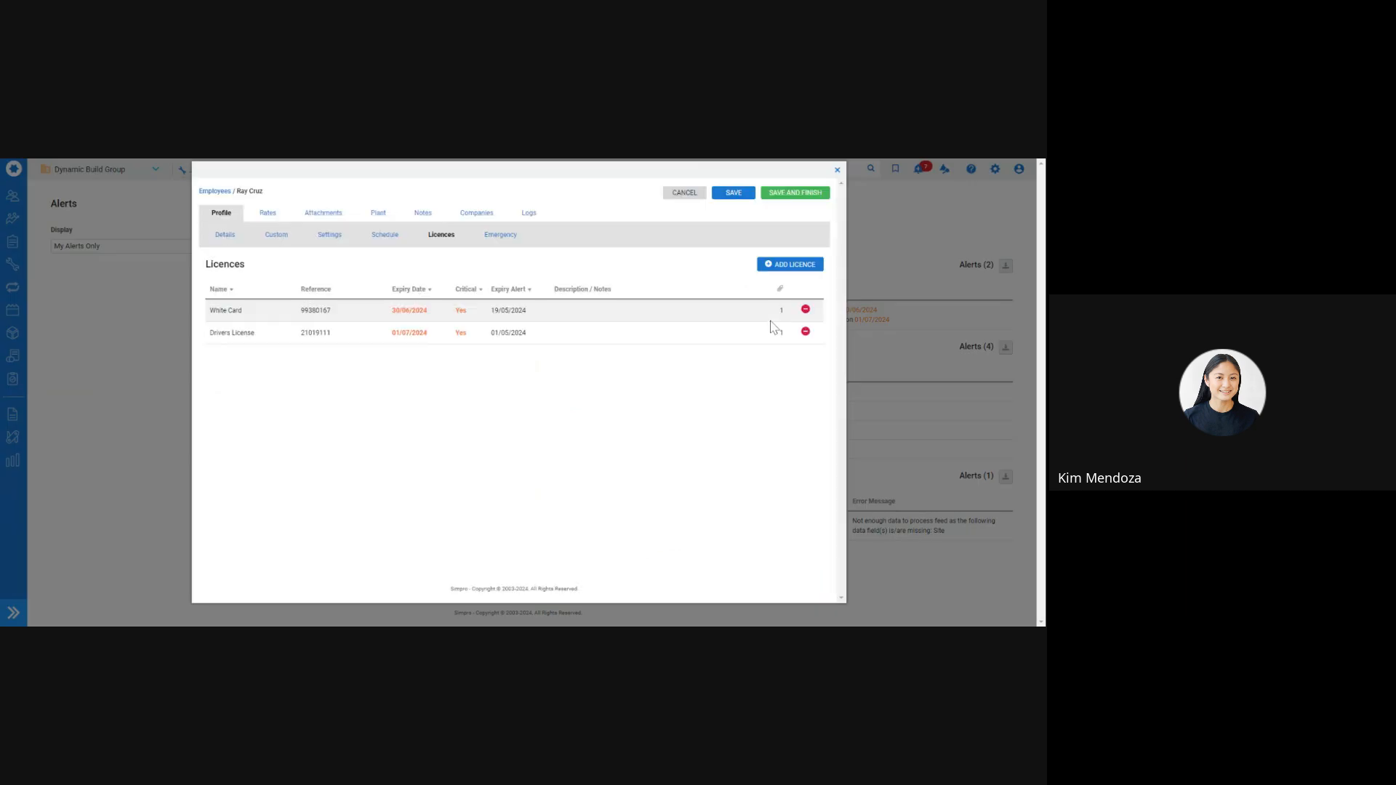
pyautogui.click(500, 333)
pyautogui.click(368, 400)
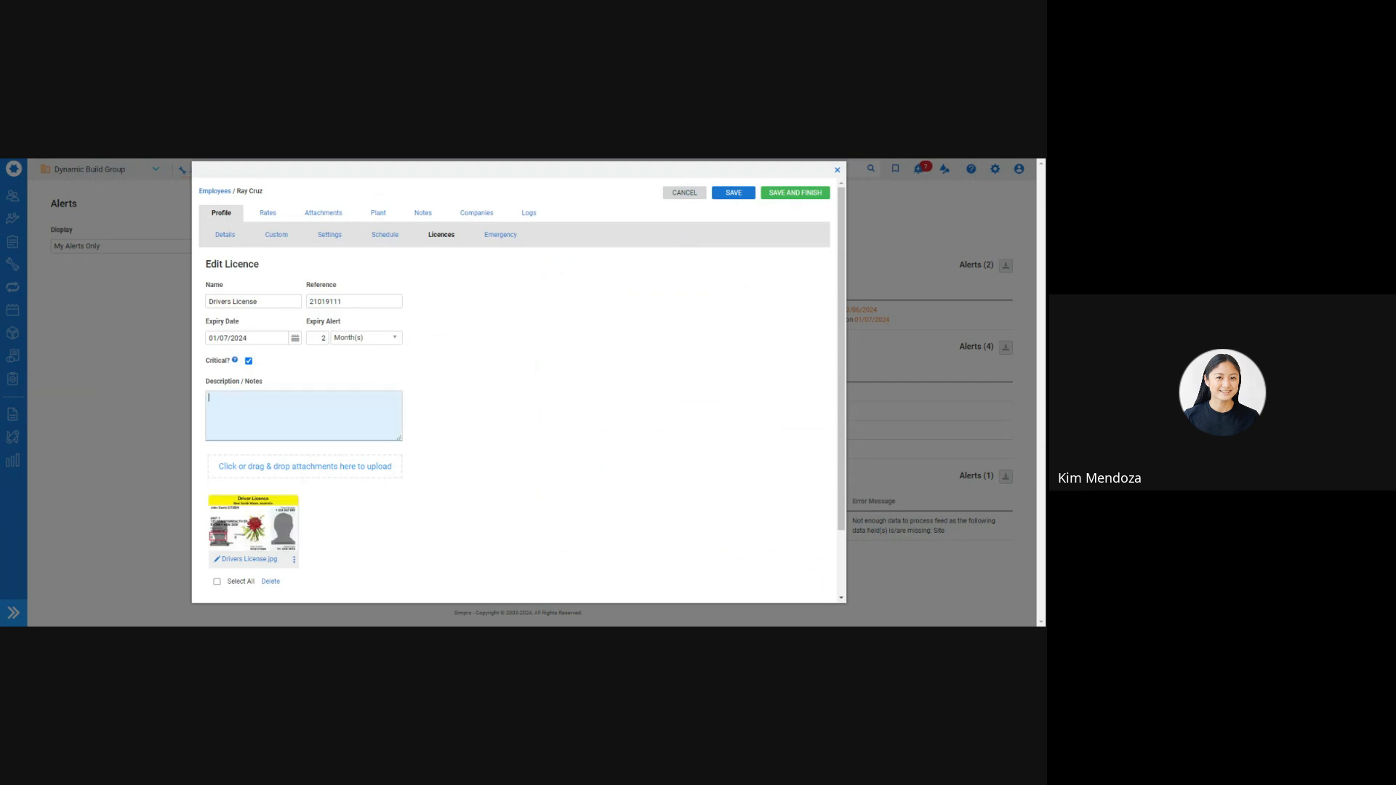
pyautogui.write('EXPIRED')
pyautogui.scroll(-2, 247, 522)
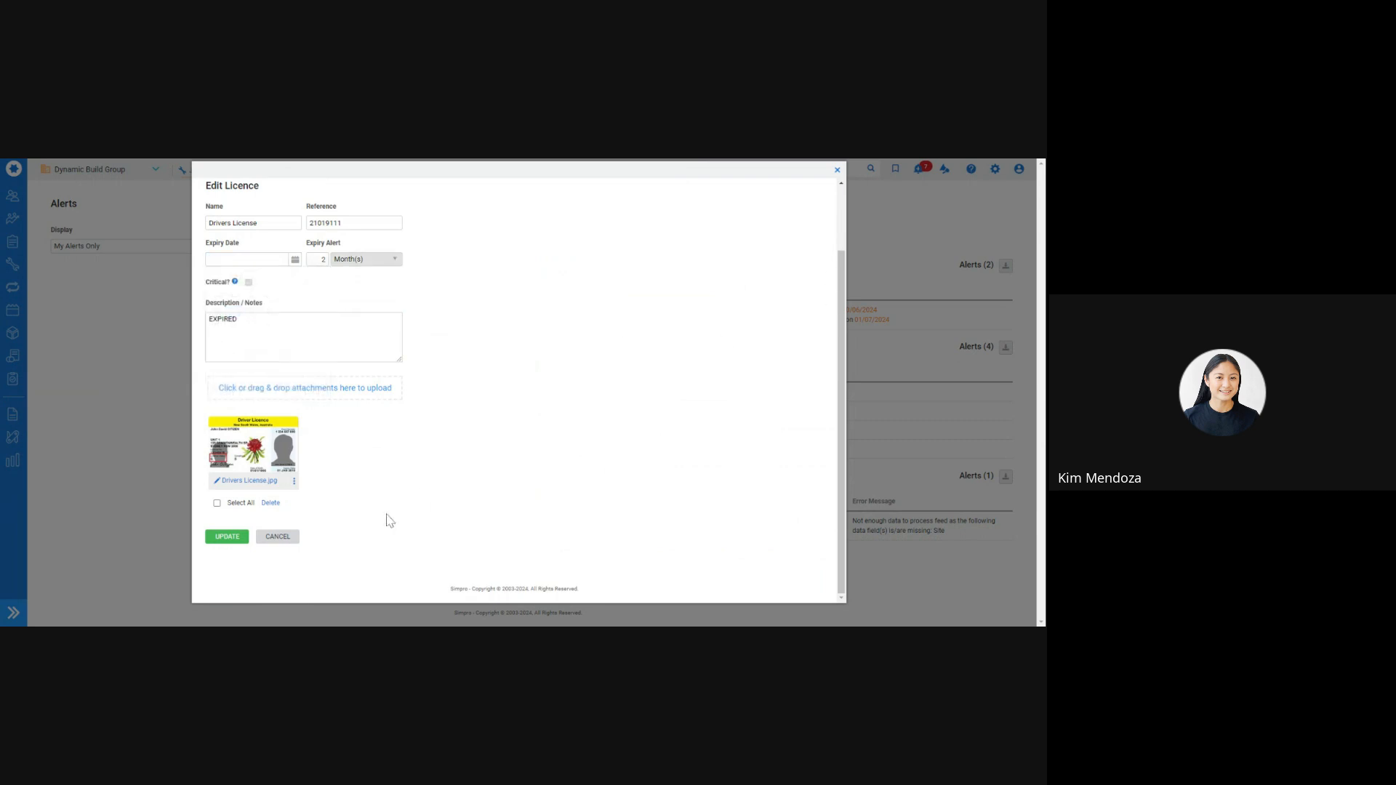
pyautogui.click(222, 536)
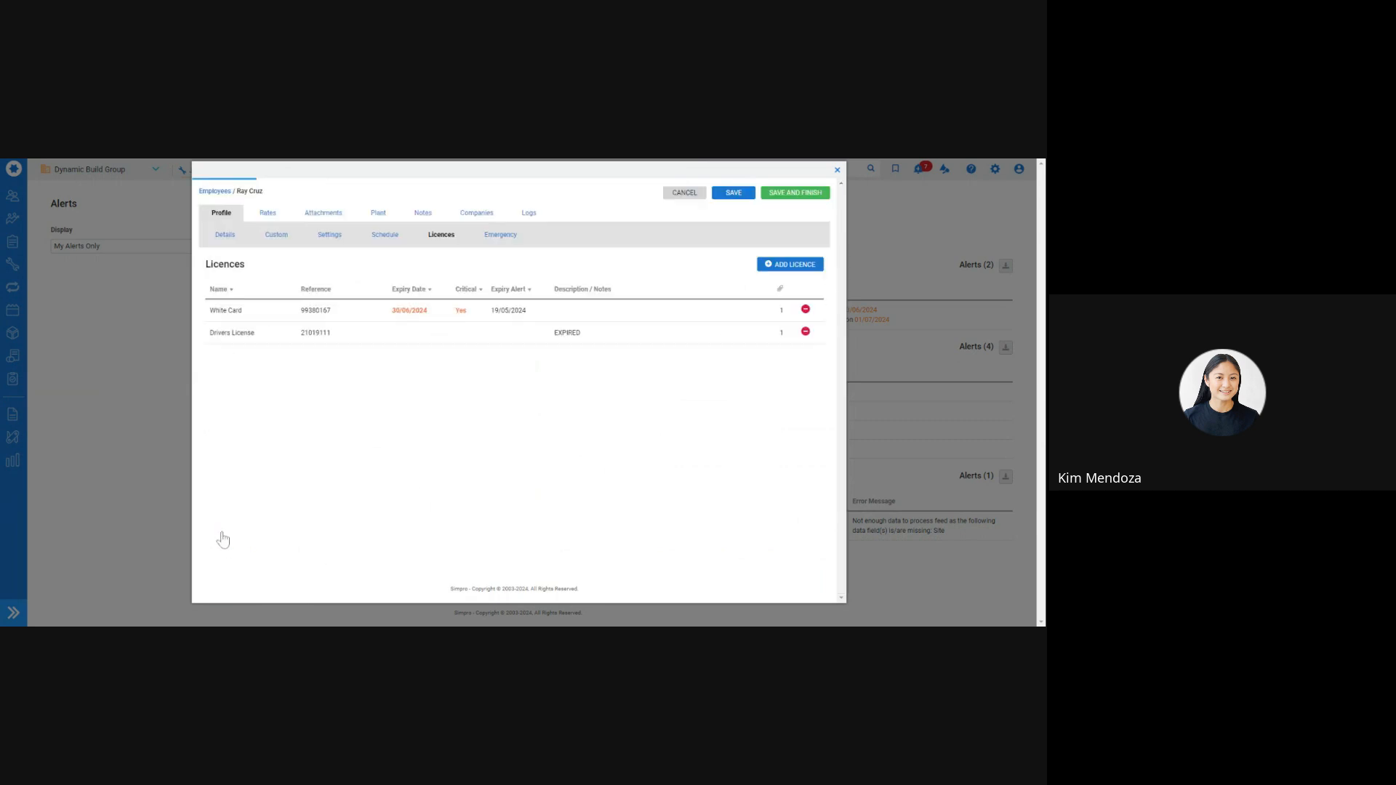
# Add a critical Drivers License licence with its reference number, expiring 01/06/2034
pyautogui.click(790, 264)
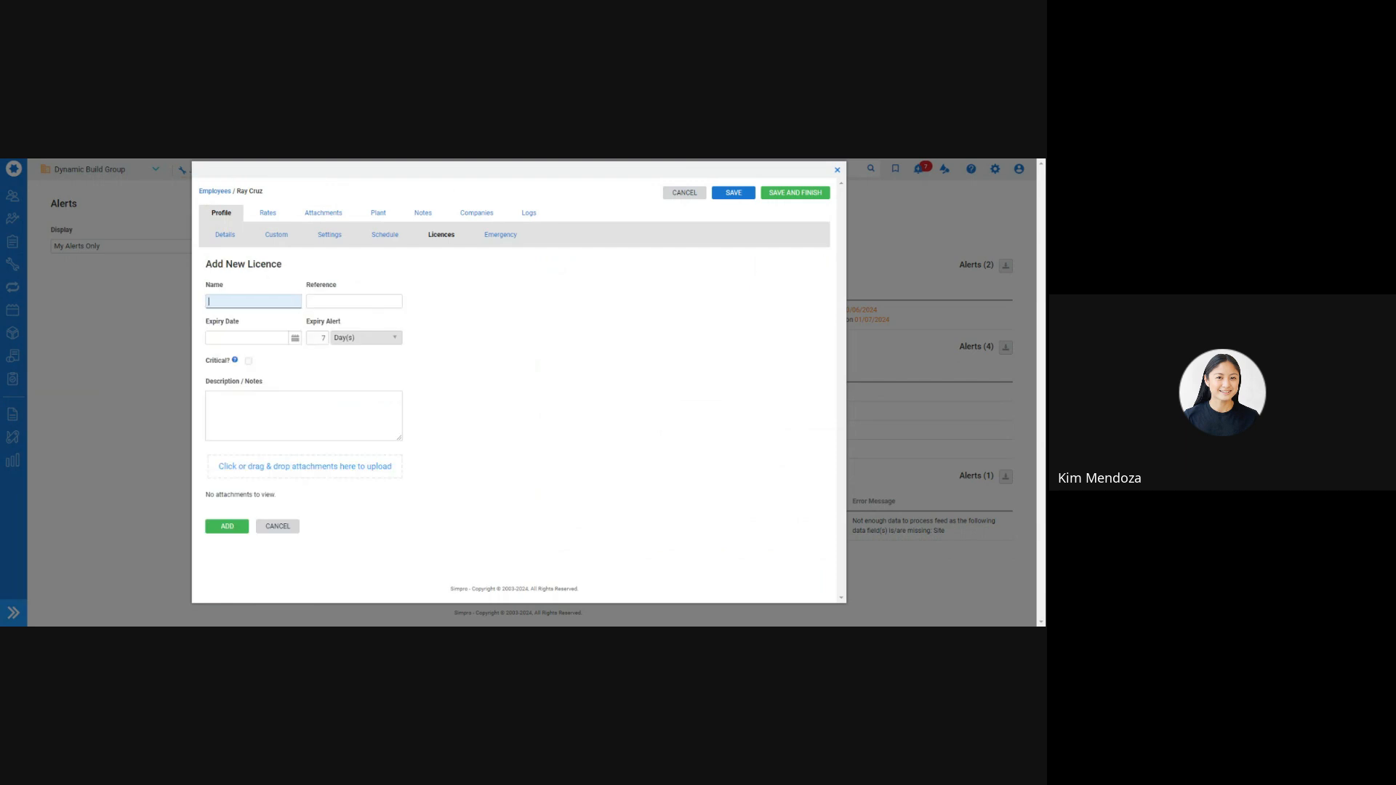
pyautogui.write('Drv')
pyautogui.click(225, 317)
pyautogui.click(329, 301)
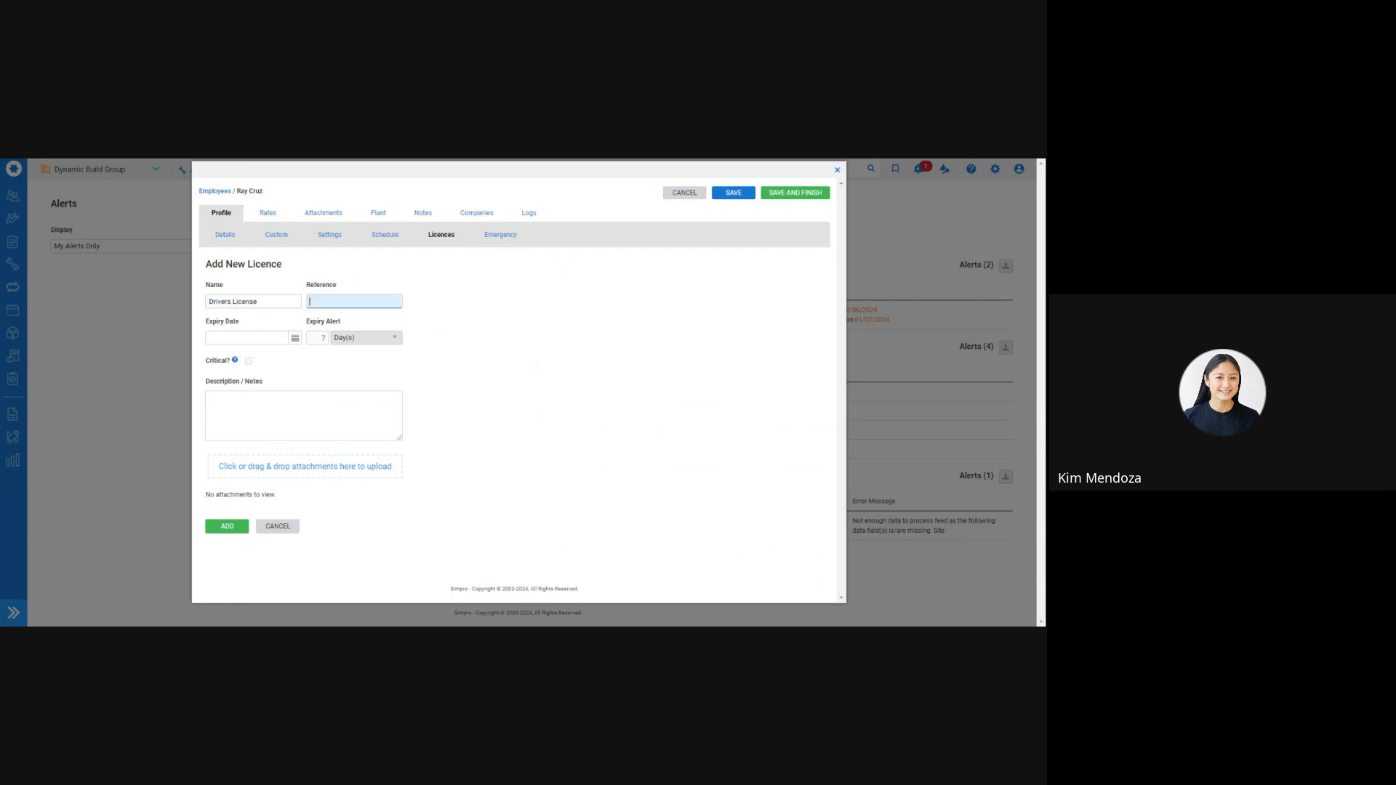
pyautogui.press('Tab')
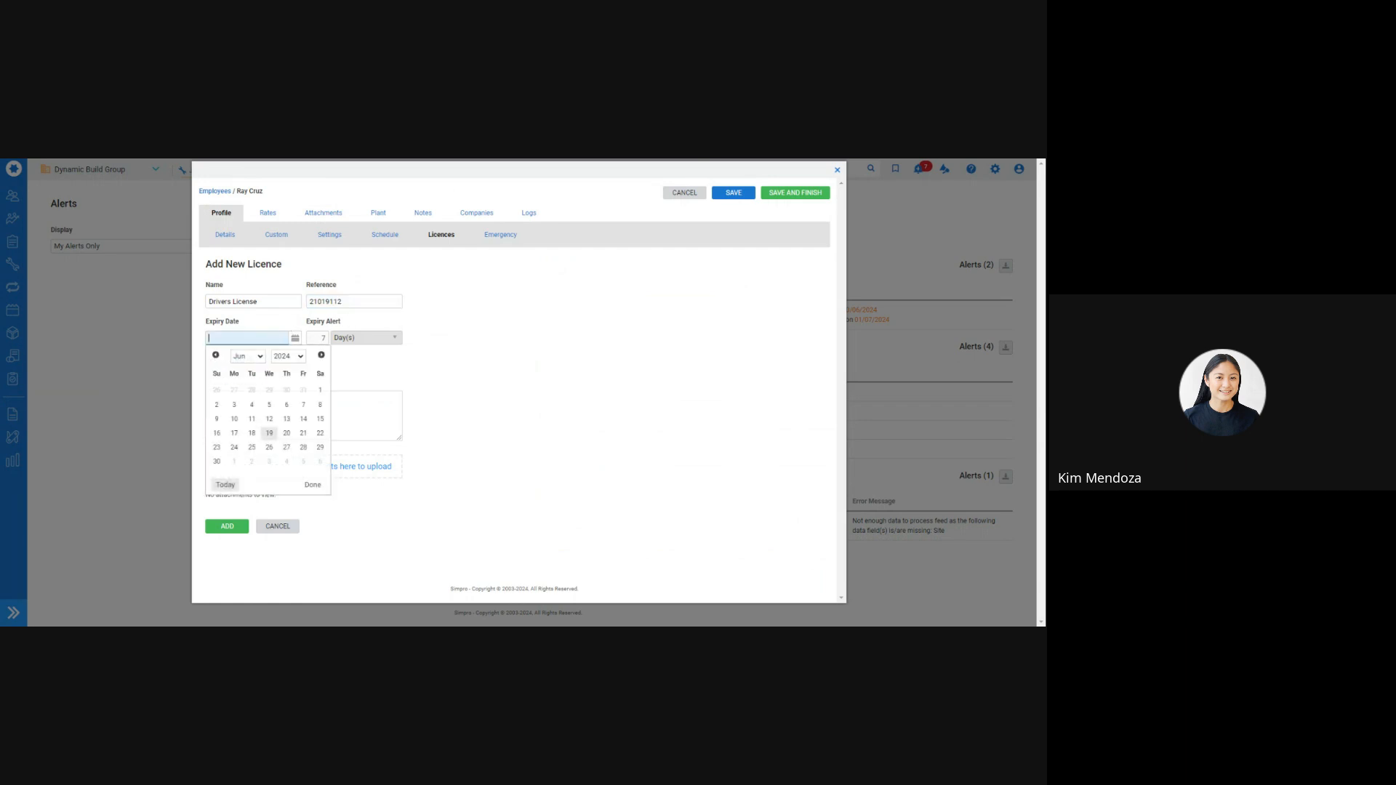
pyautogui.click(288, 357)
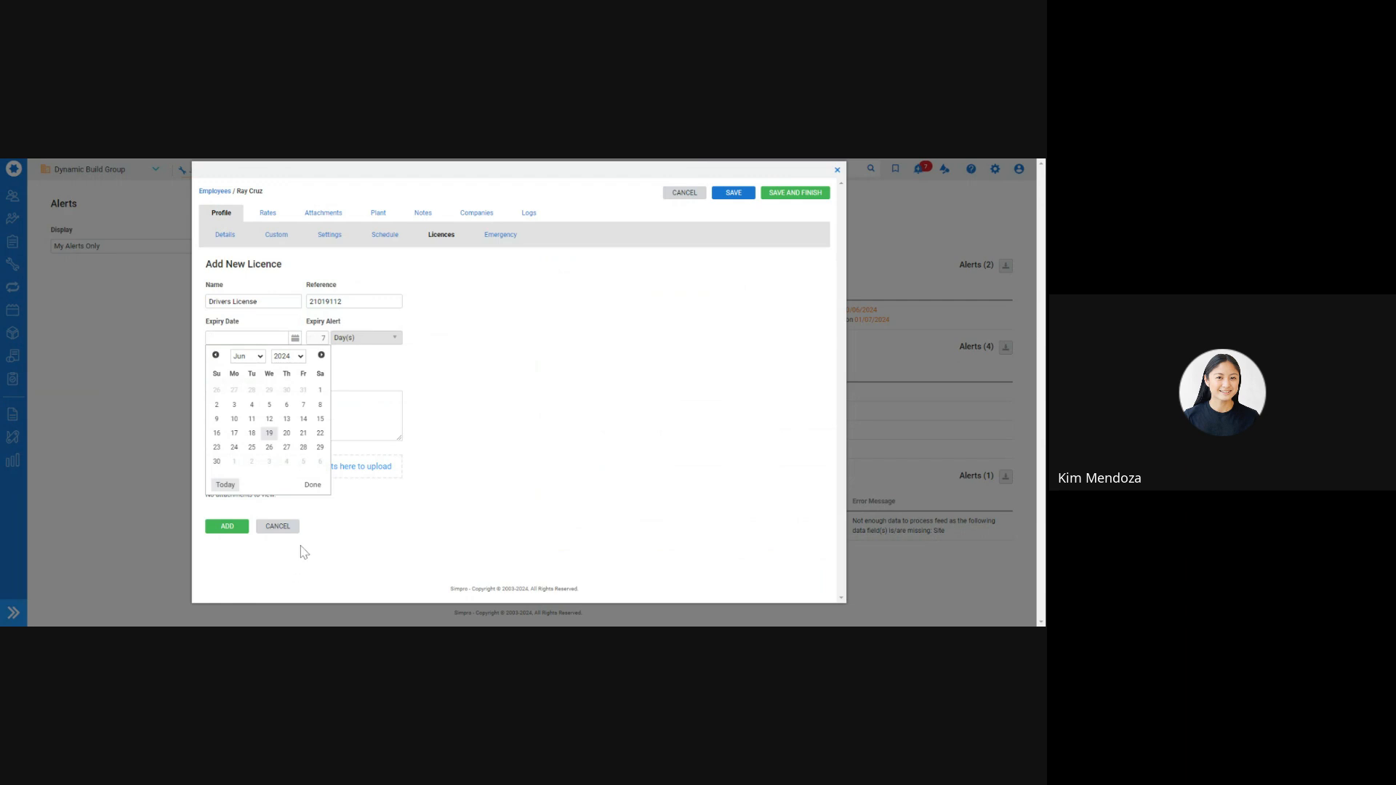
pyautogui.click(304, 552)
pyautogui.click(286, 391)
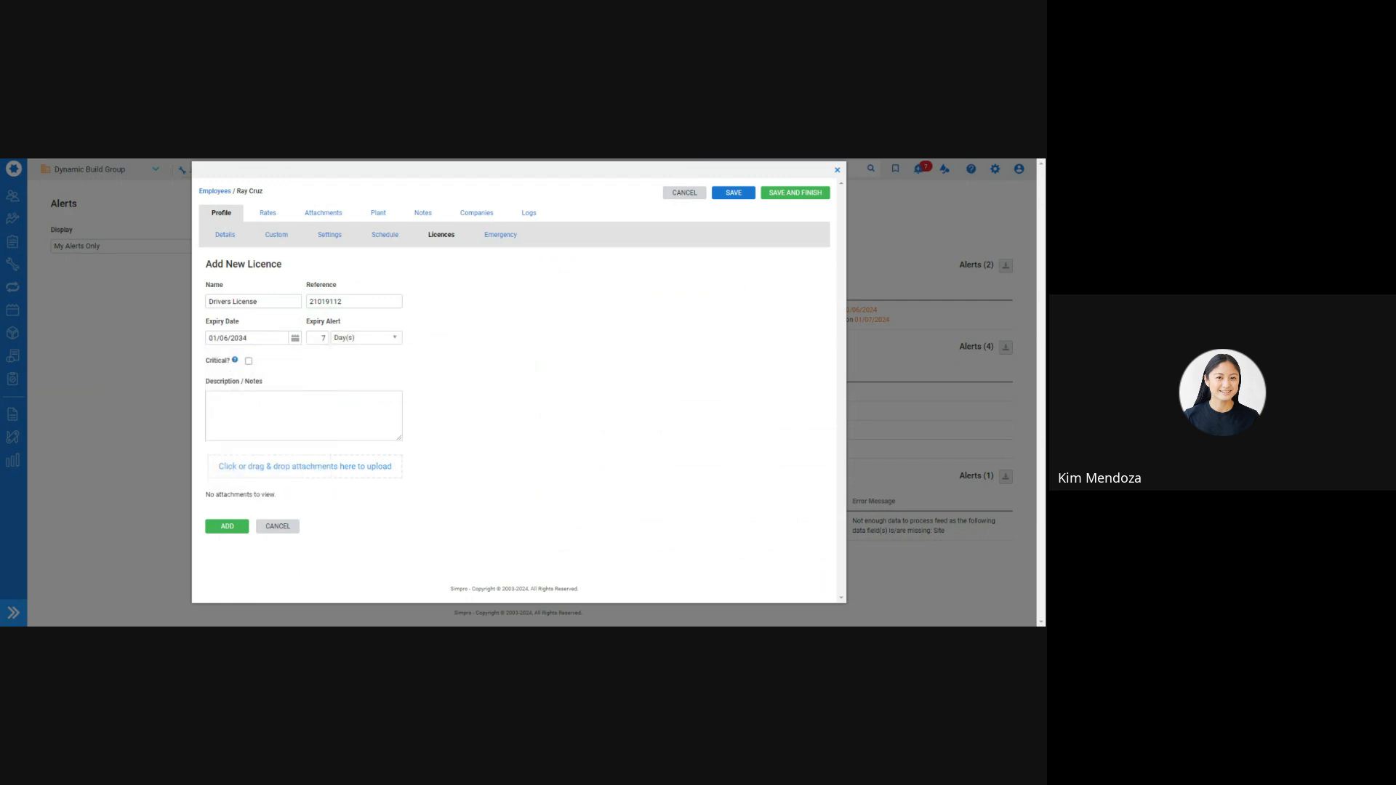
pyautogui.click(249, 360)
pyautogui.click(227, 525)
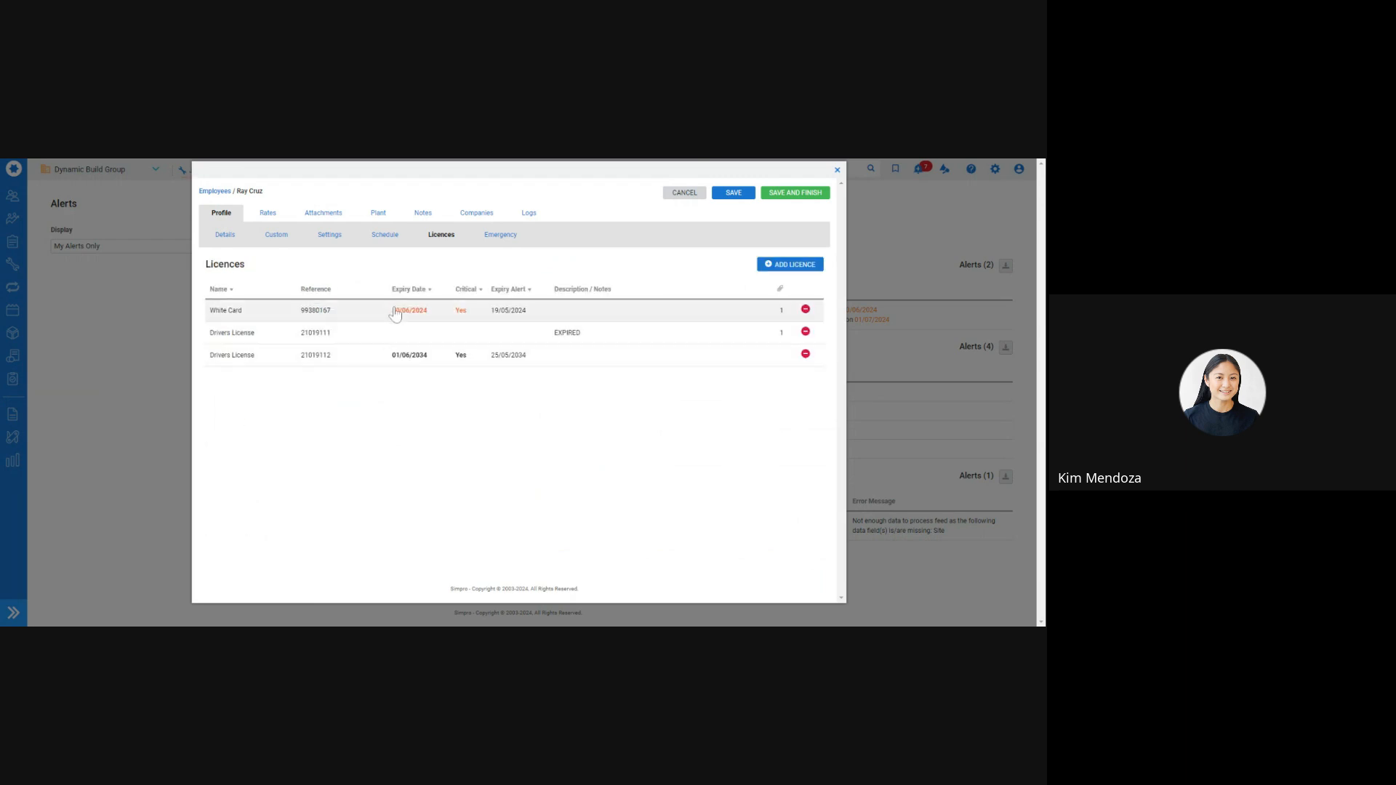
# Set the White Card licence expiry to 1 June 2025 and save the employee record
pyautogui.click(448, 311)
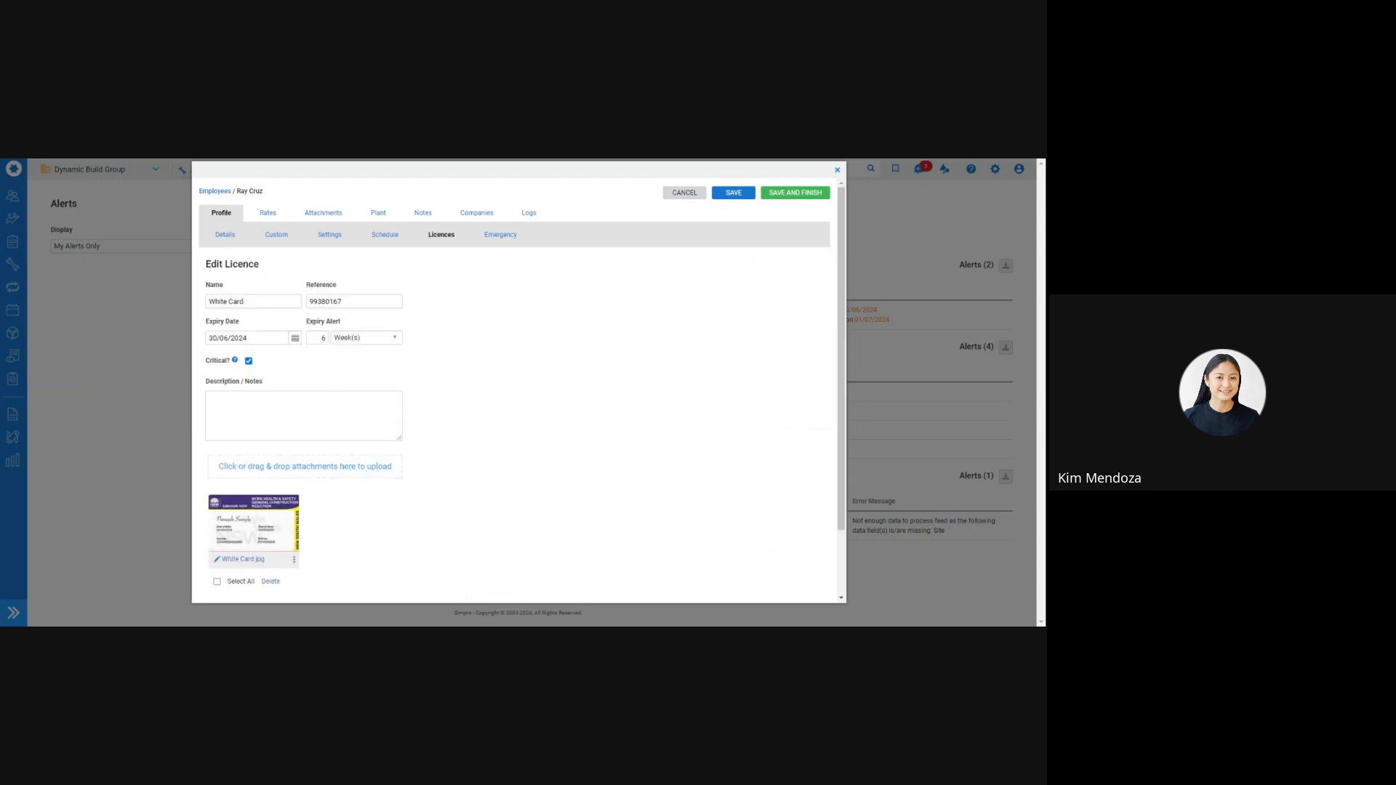
pyautogui.click(295, 339)
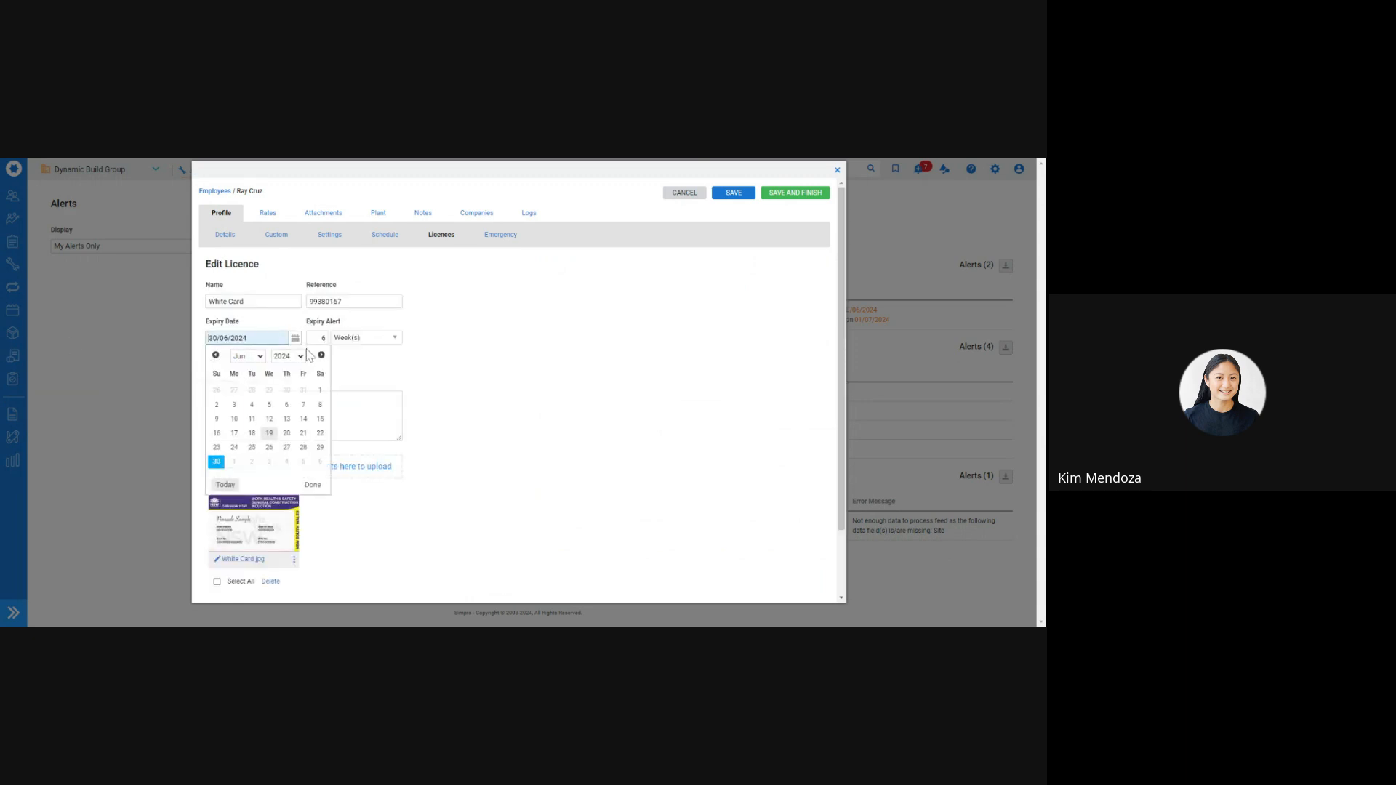
pyautogui.click(289, 509)
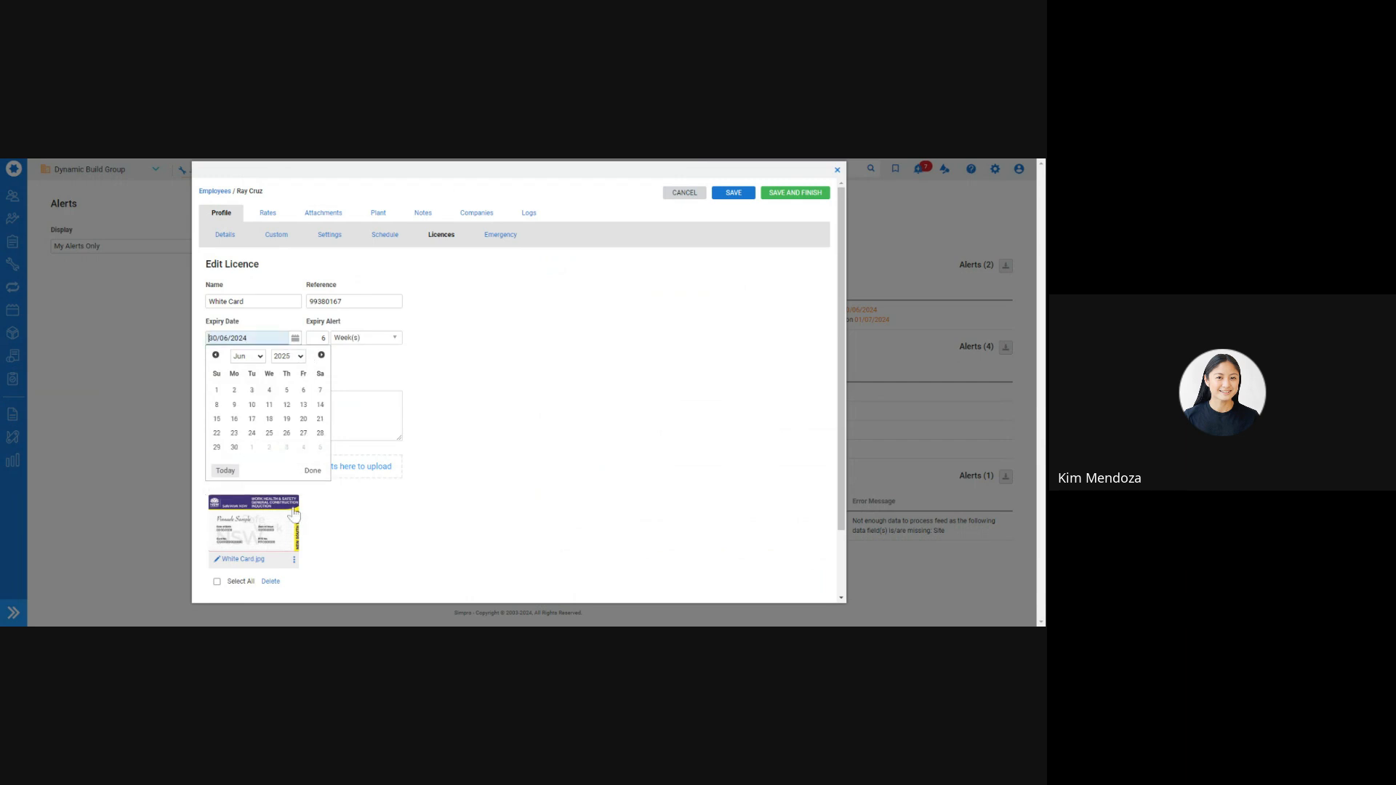
pyautogui.click(216, 389)
pyautogui.scroll(-3, 330, 519)
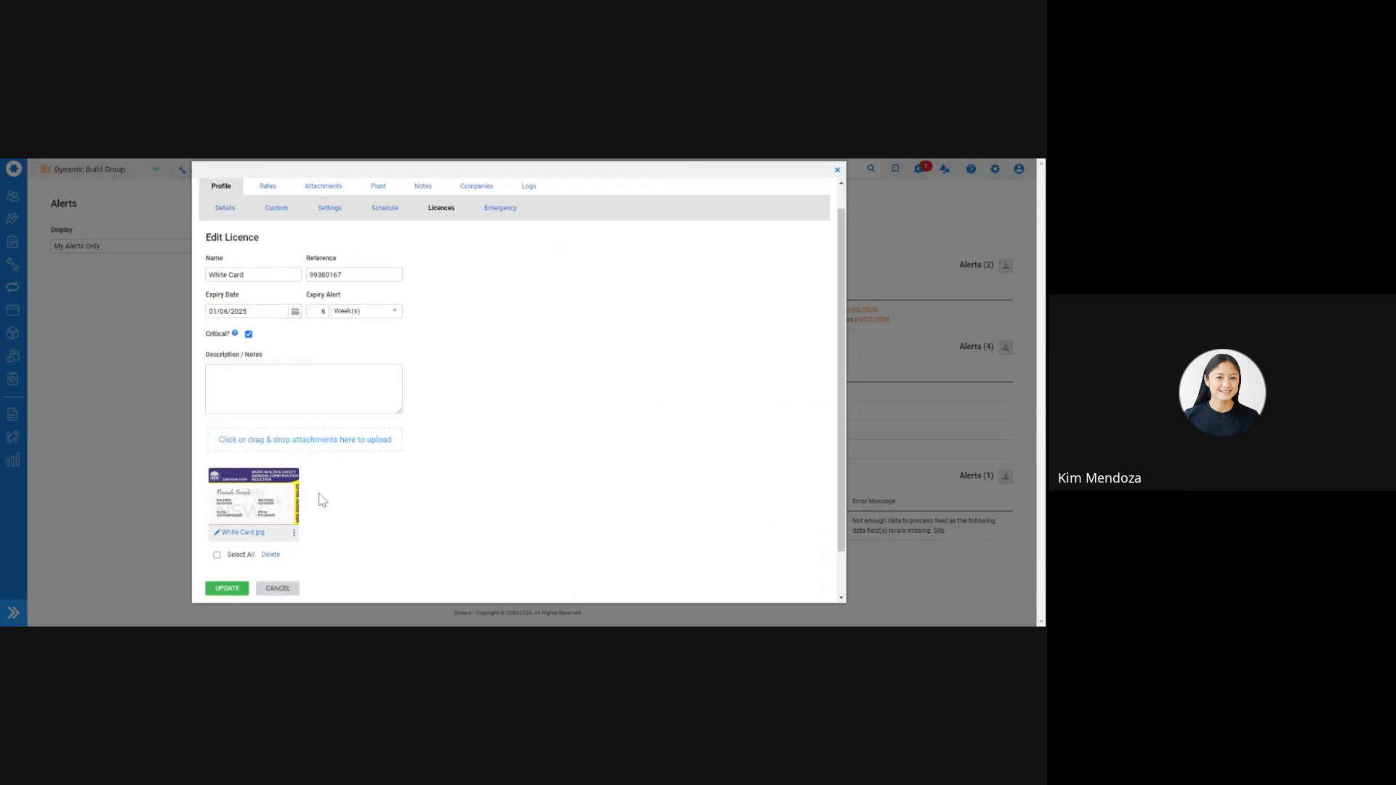
pyautogui.click(236, 542)
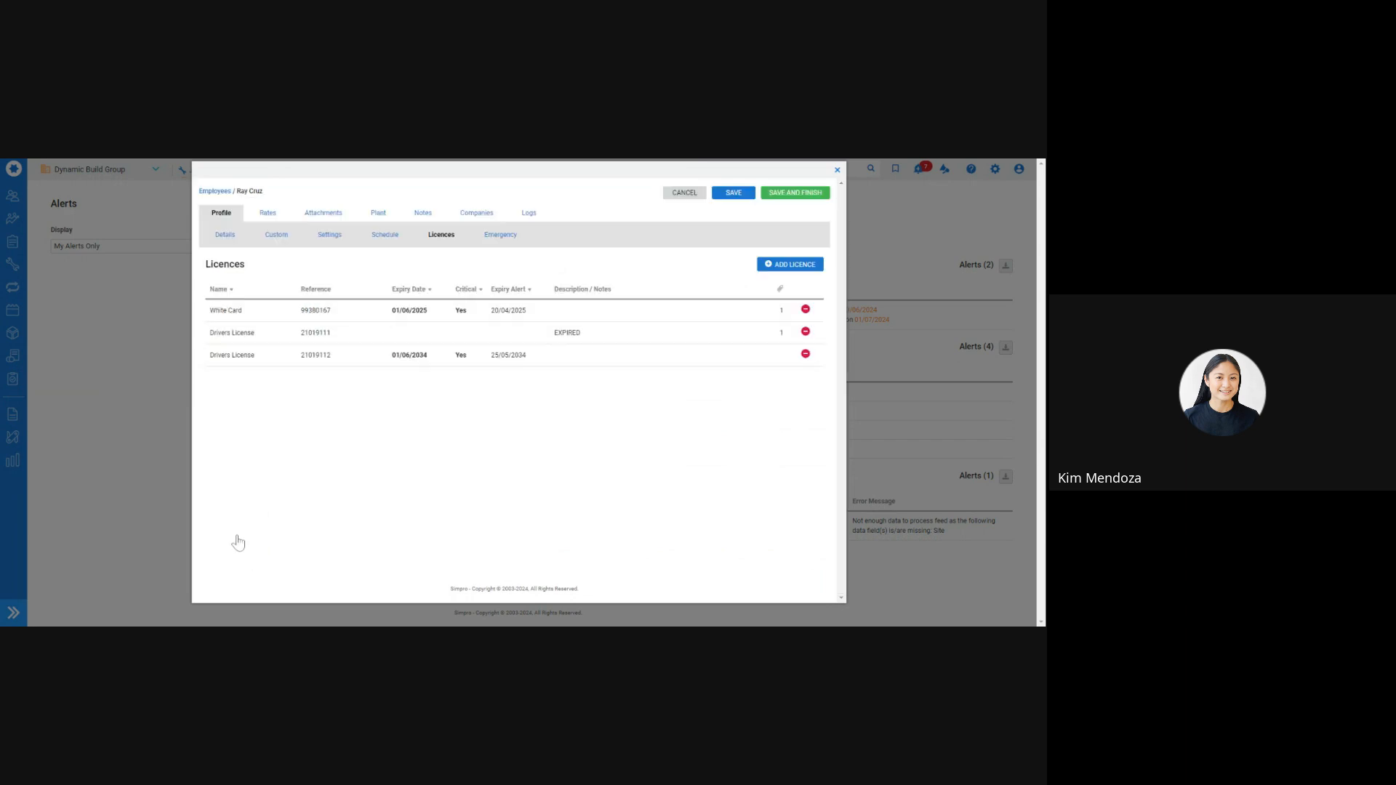
pyautogui.click(795, 193)
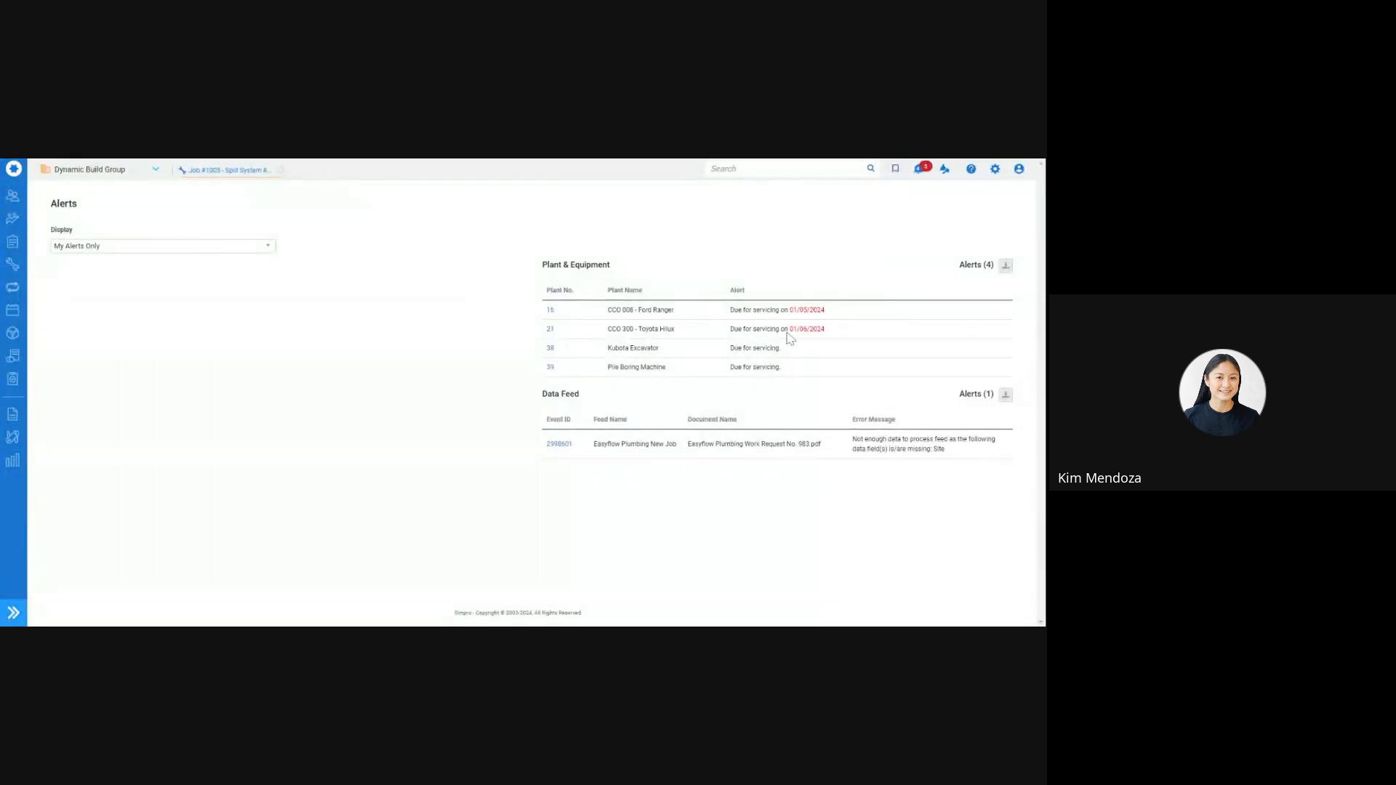
# Turn off scheduled servicing for the Ford Ranger (plant 16) and save it
pyautogui.click(550, 311)
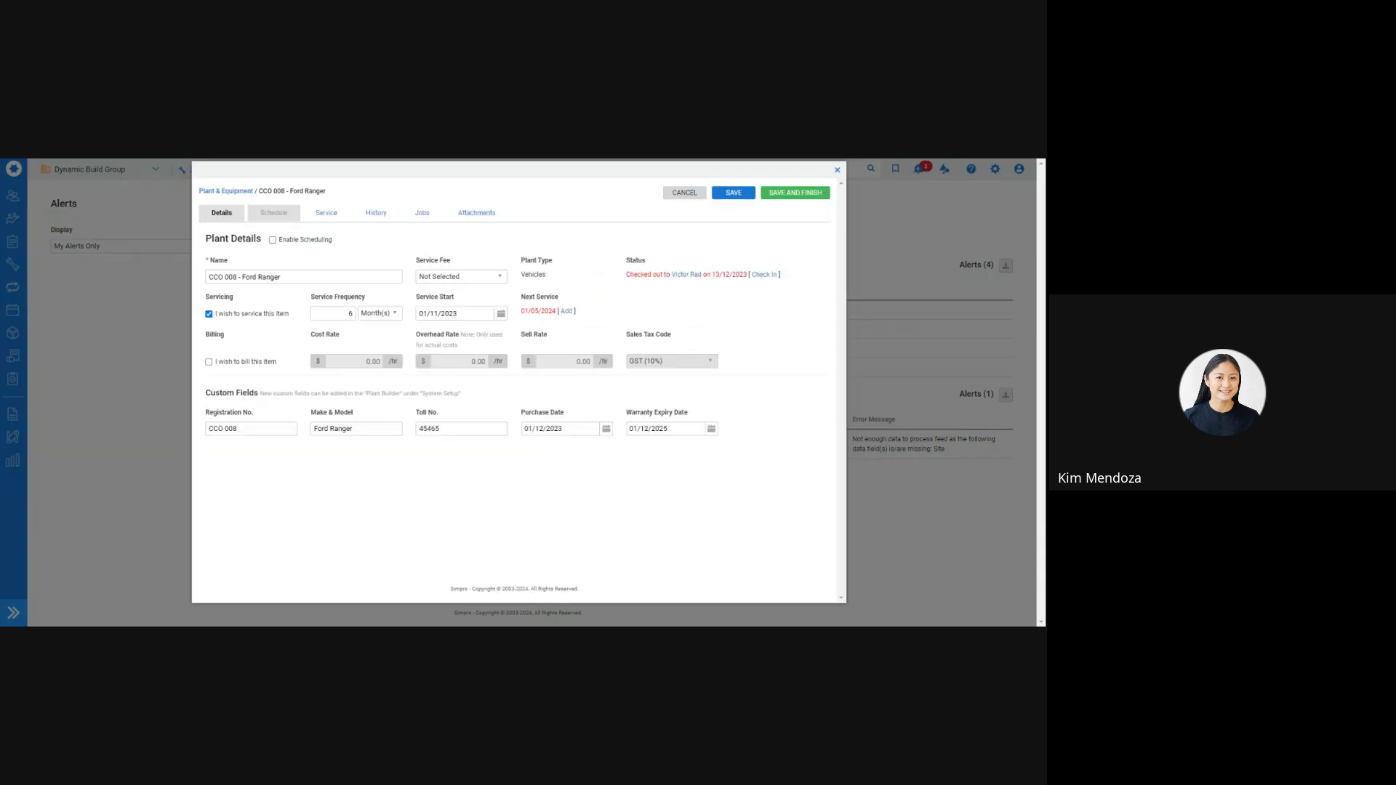
pyautogui.click(209, 314)
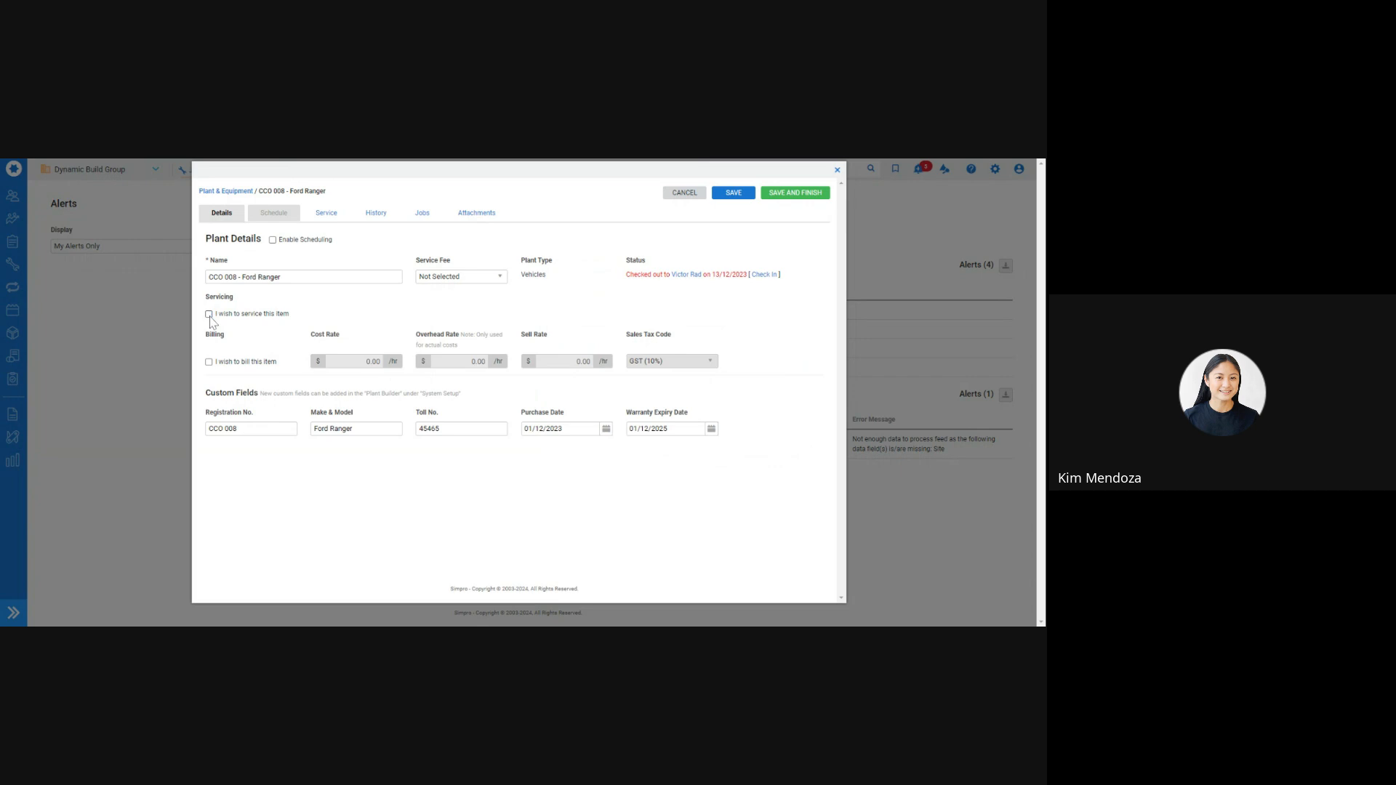
pyautogui.click(792, 192)
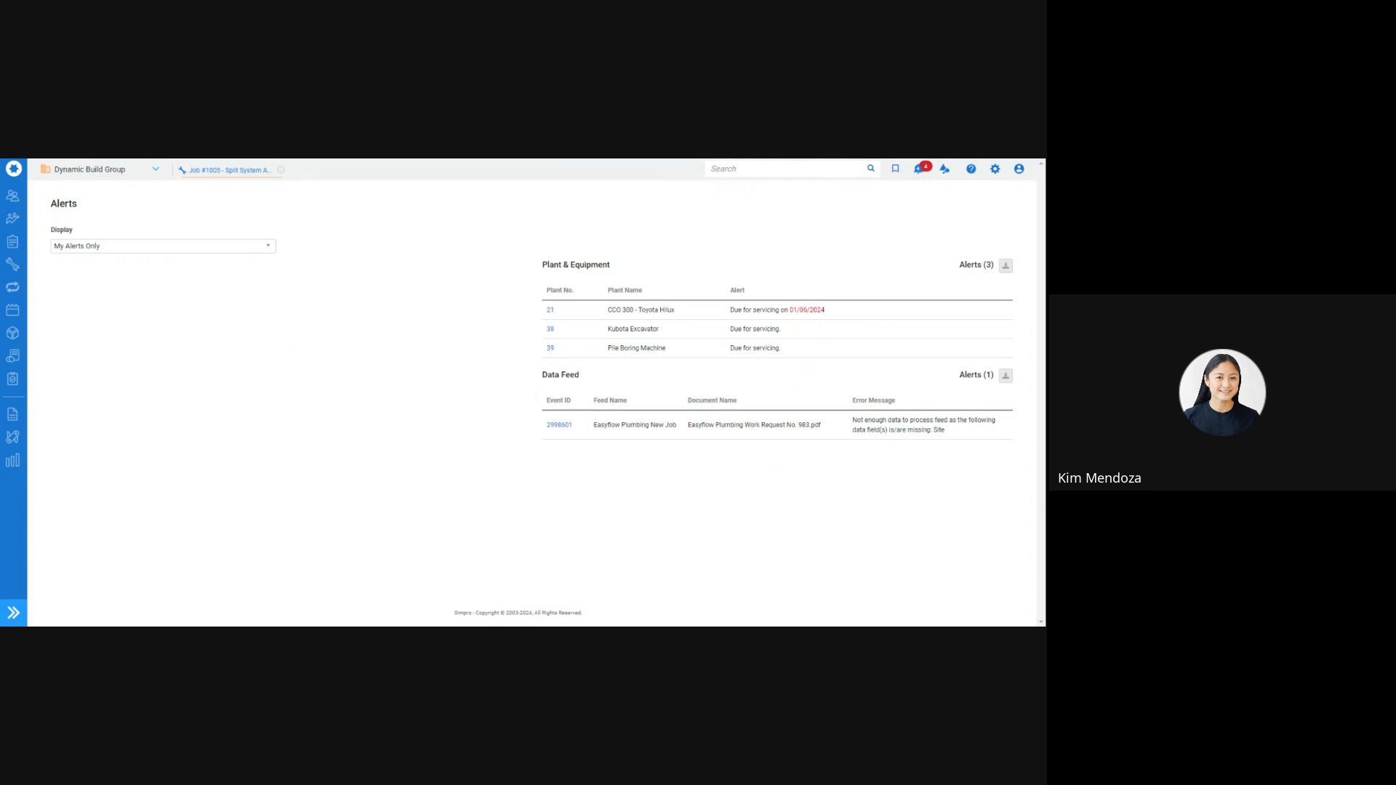
# Log a Toyota Hilux service dated 01/06/2024 at 50 hours costing 300, then save
pyautogui.click(550, 311)
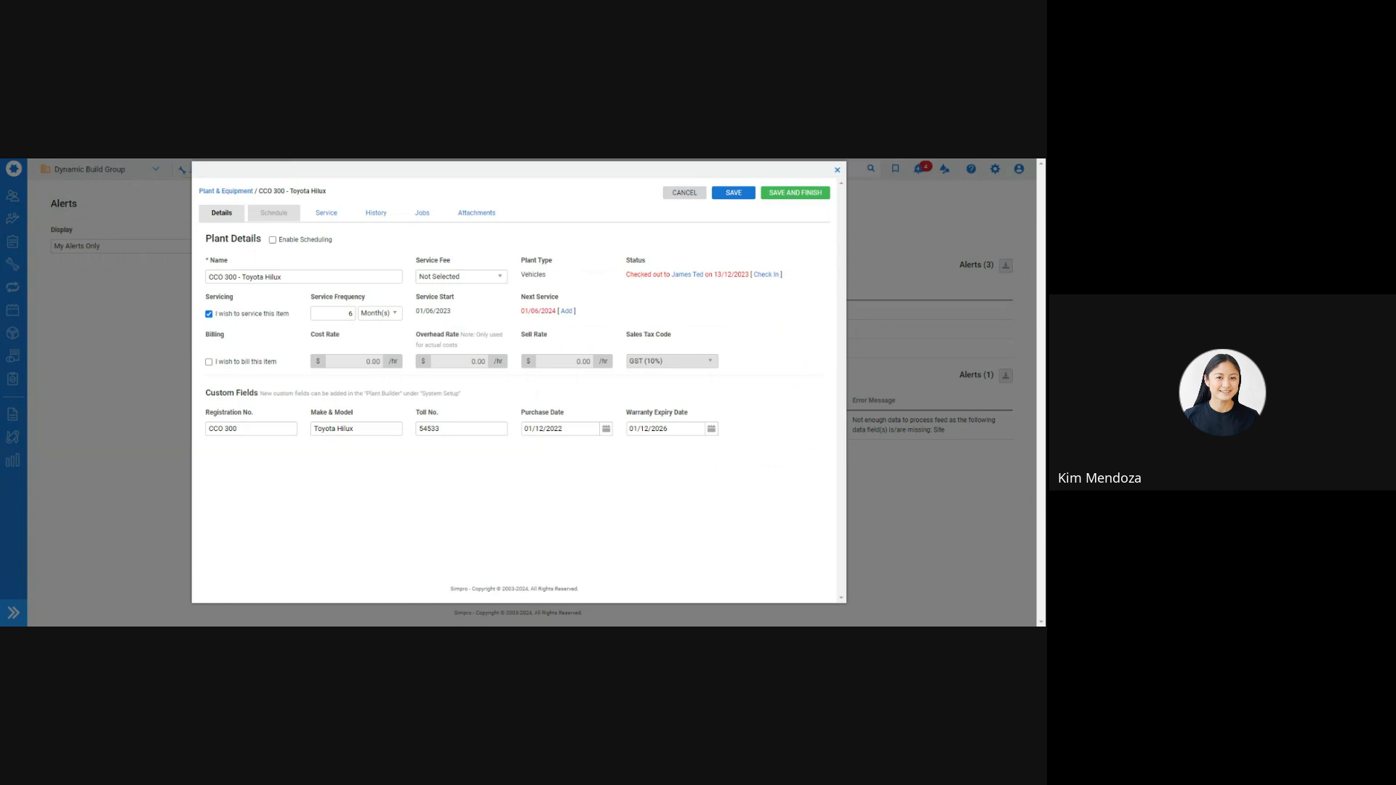
pyautogui.click(566, 311)
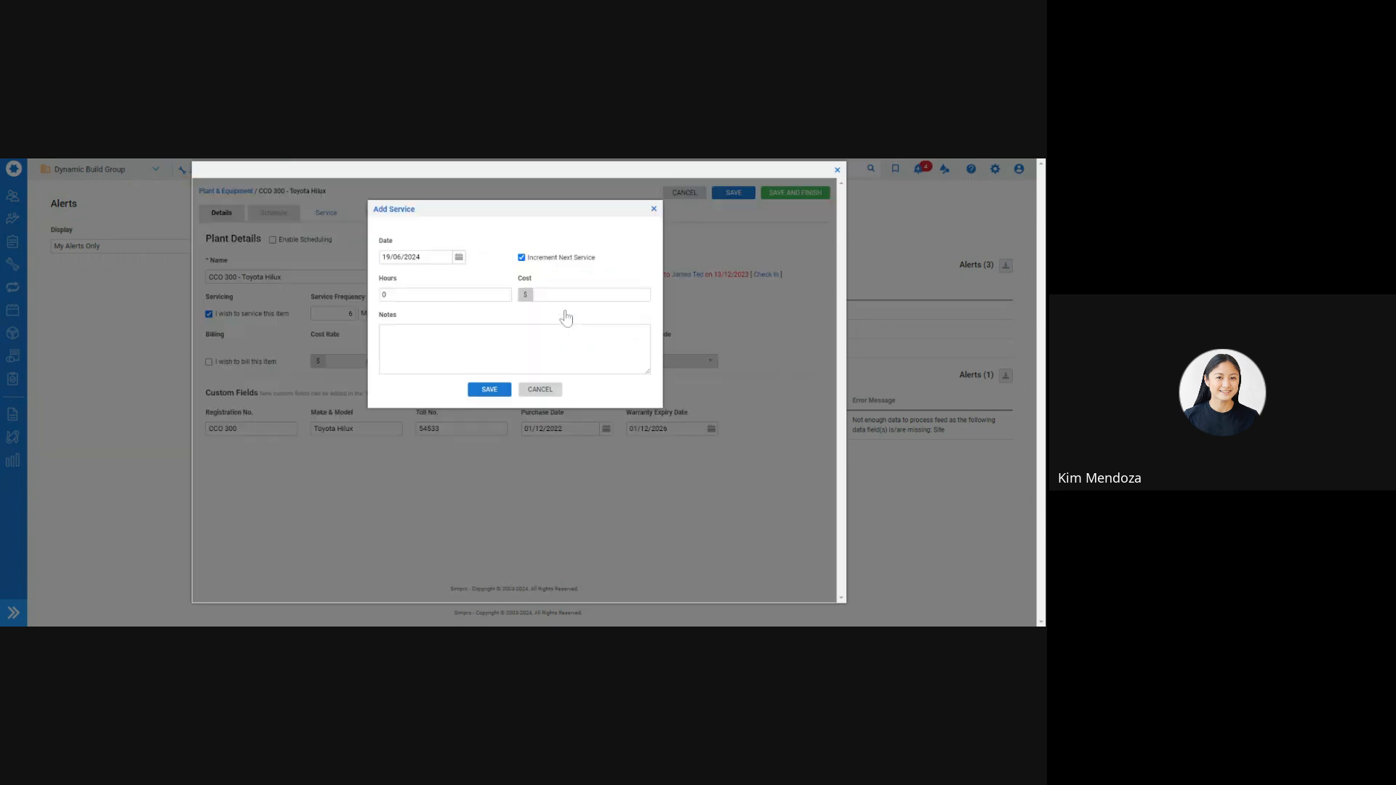
pyautogui.click(433, 258)
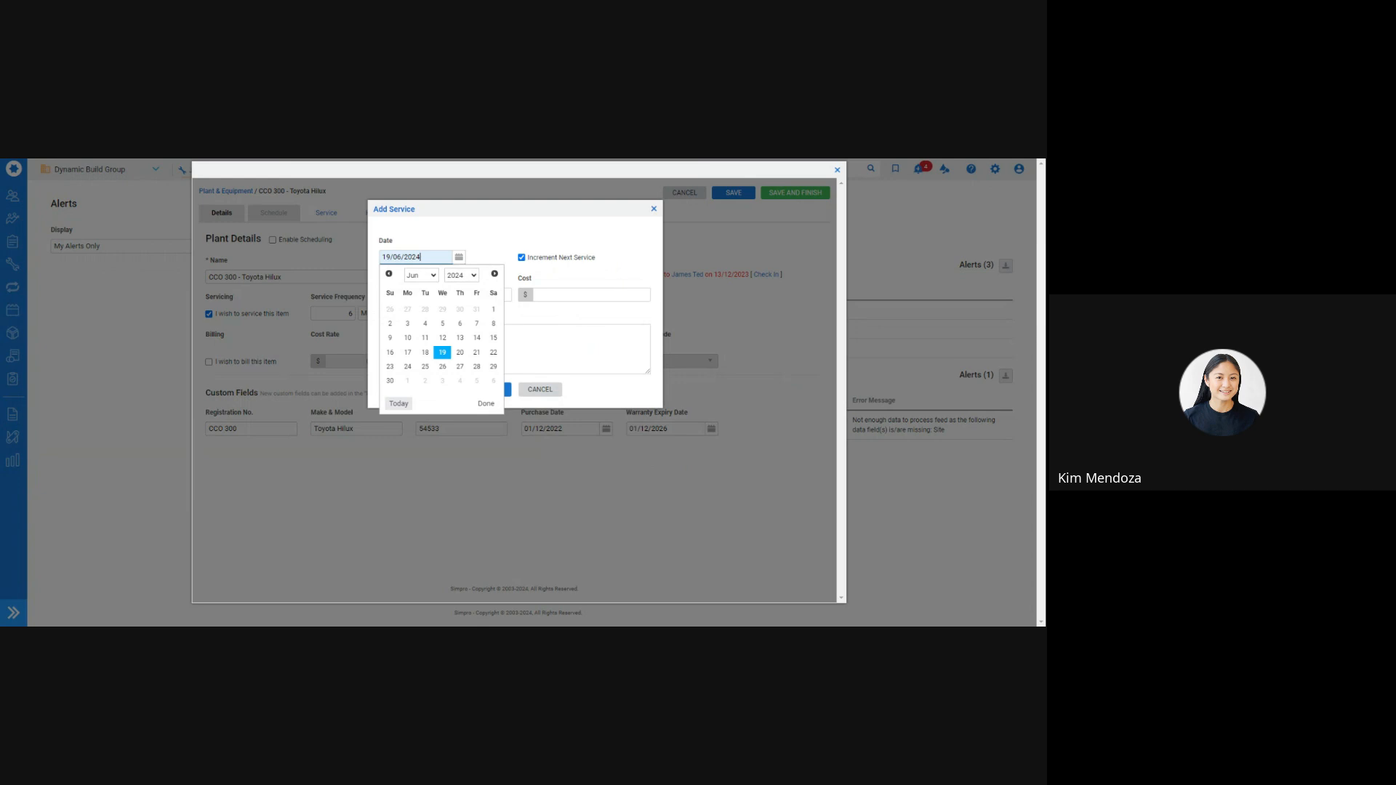
pyautogui.click(493, 309)
pyautogui.click(435, 295)
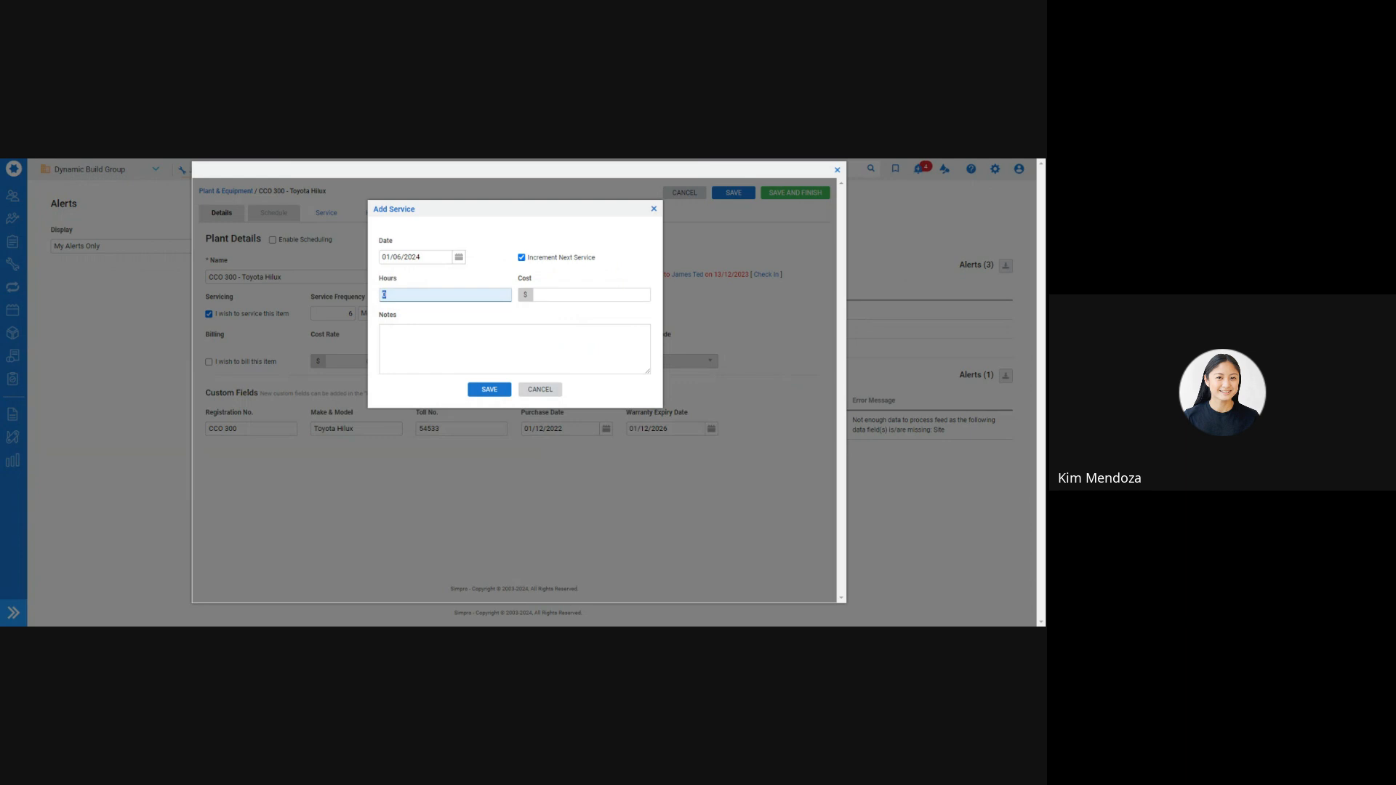
pyautogui.write('50')
pyautogui.press('Tab')
pyautogui.write('3')
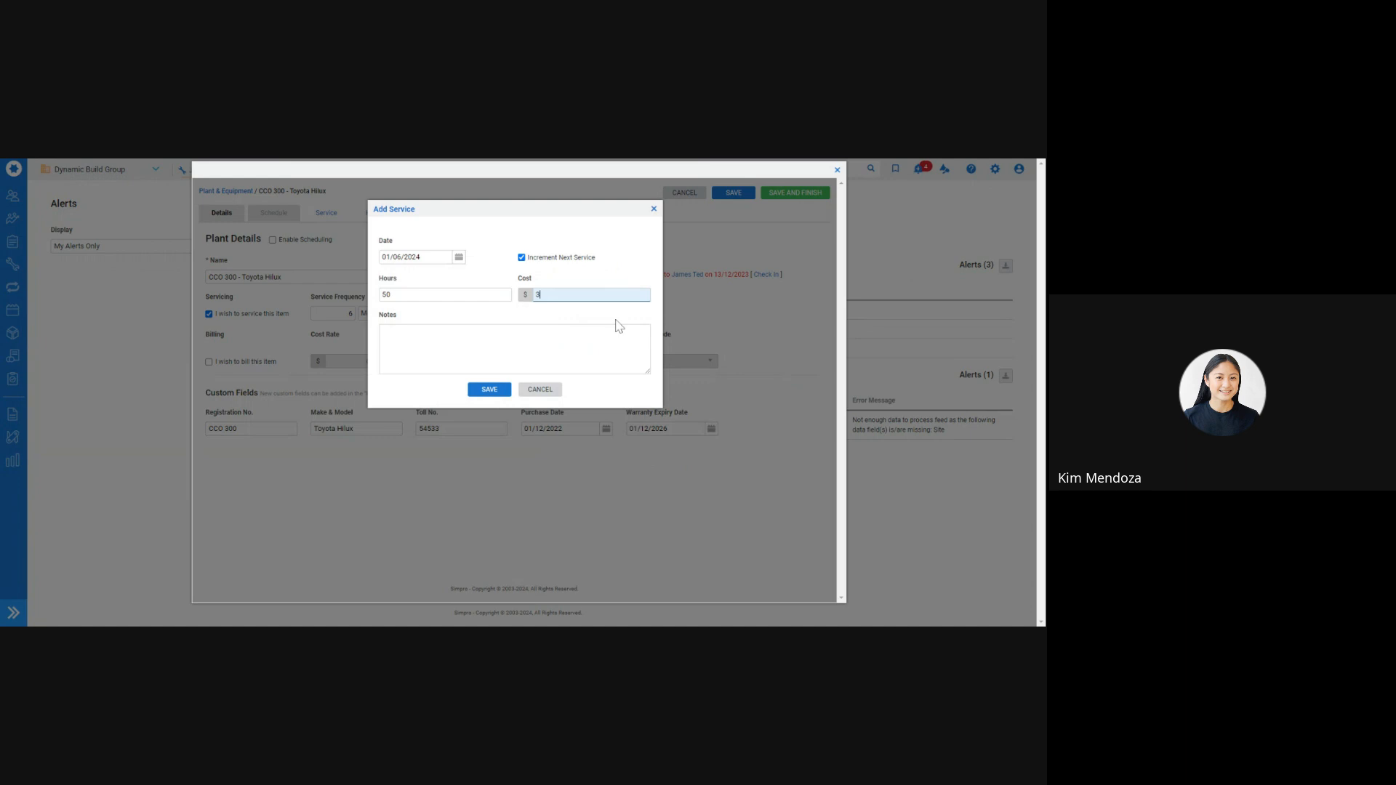
pyautogui.write('00')
pyautogui.click(489, 389)
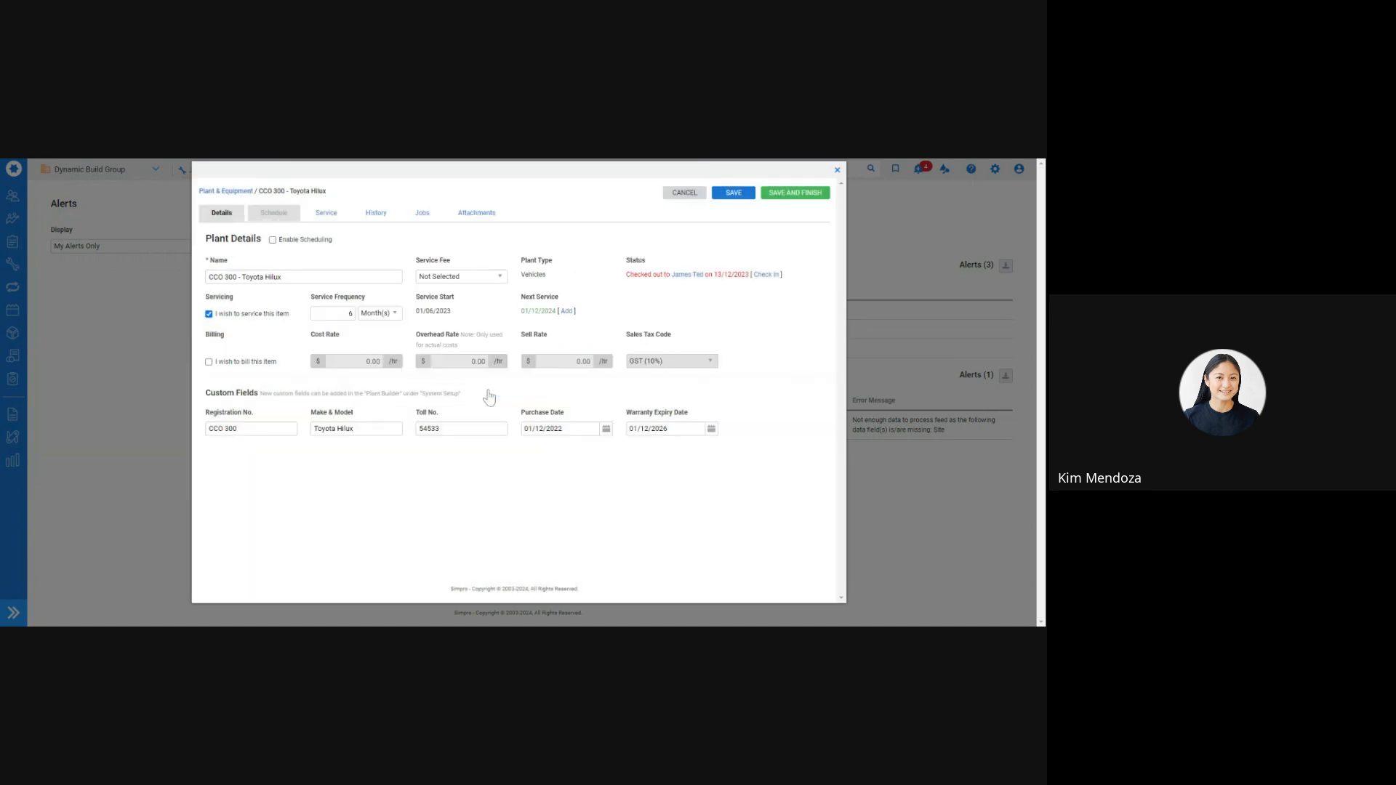
pyautogui.click(795, 193)
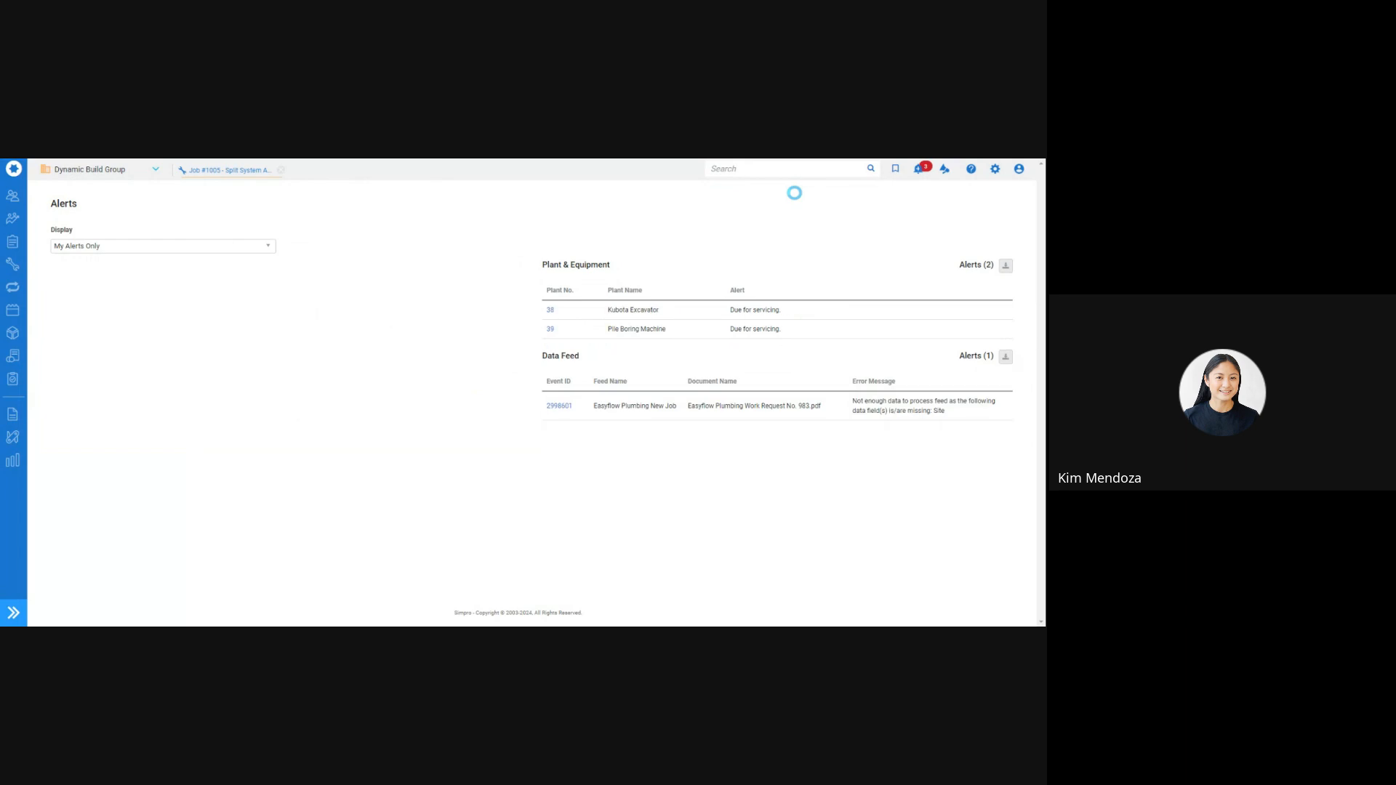
# Raise the Kubota Excavator's service frequency from 200 to 400 hours and save it
pyautogui.click(550, 310)
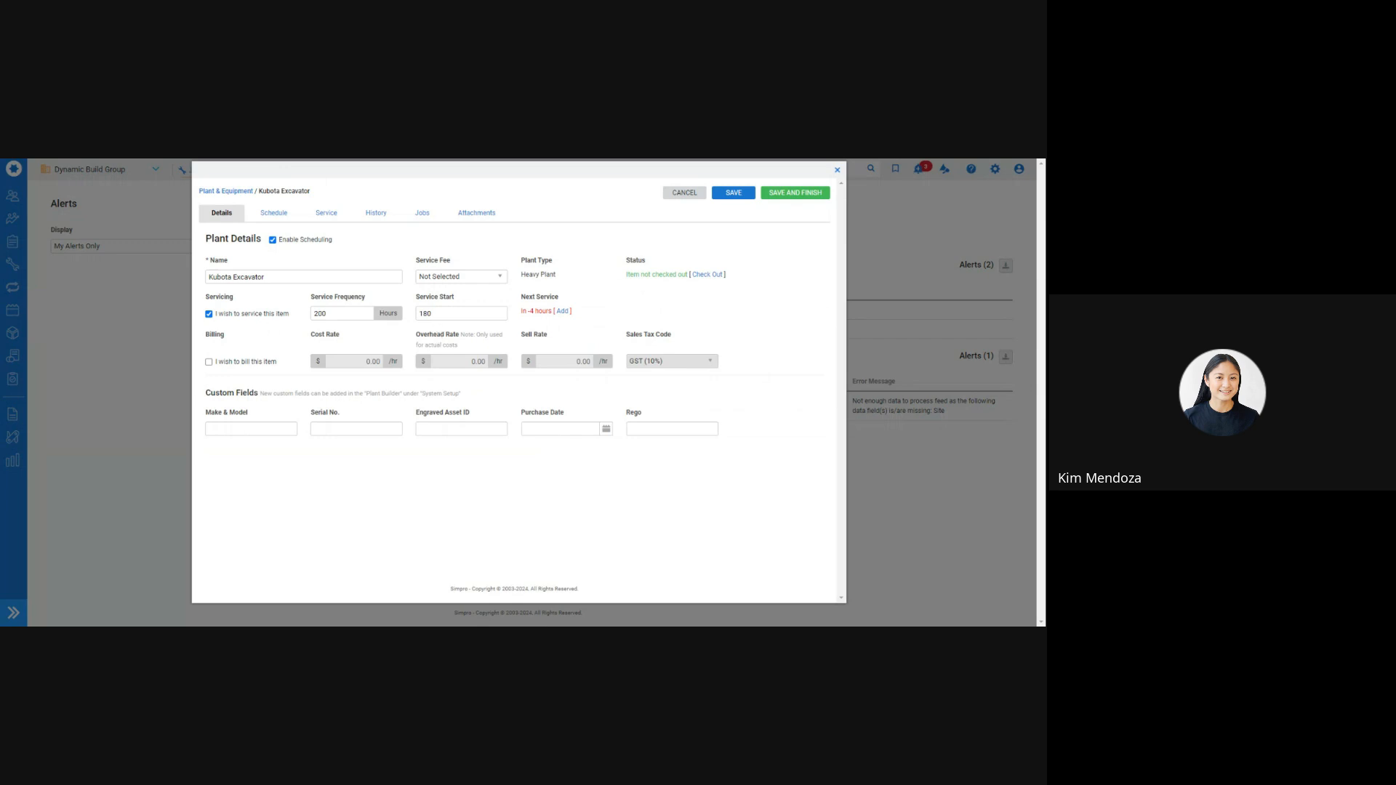
pyautogui.press('Tab')
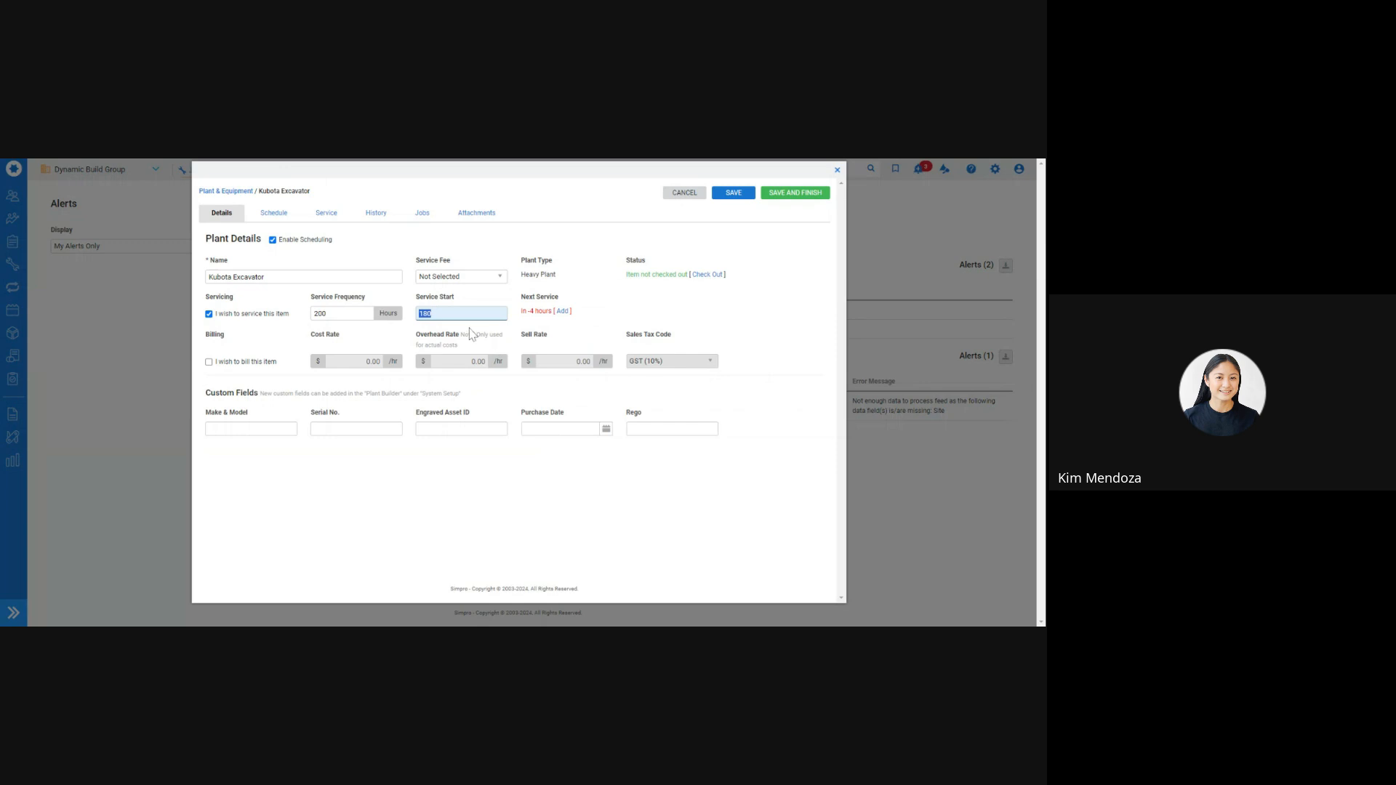
pyautogui.hotkey('shift', 'Tab')
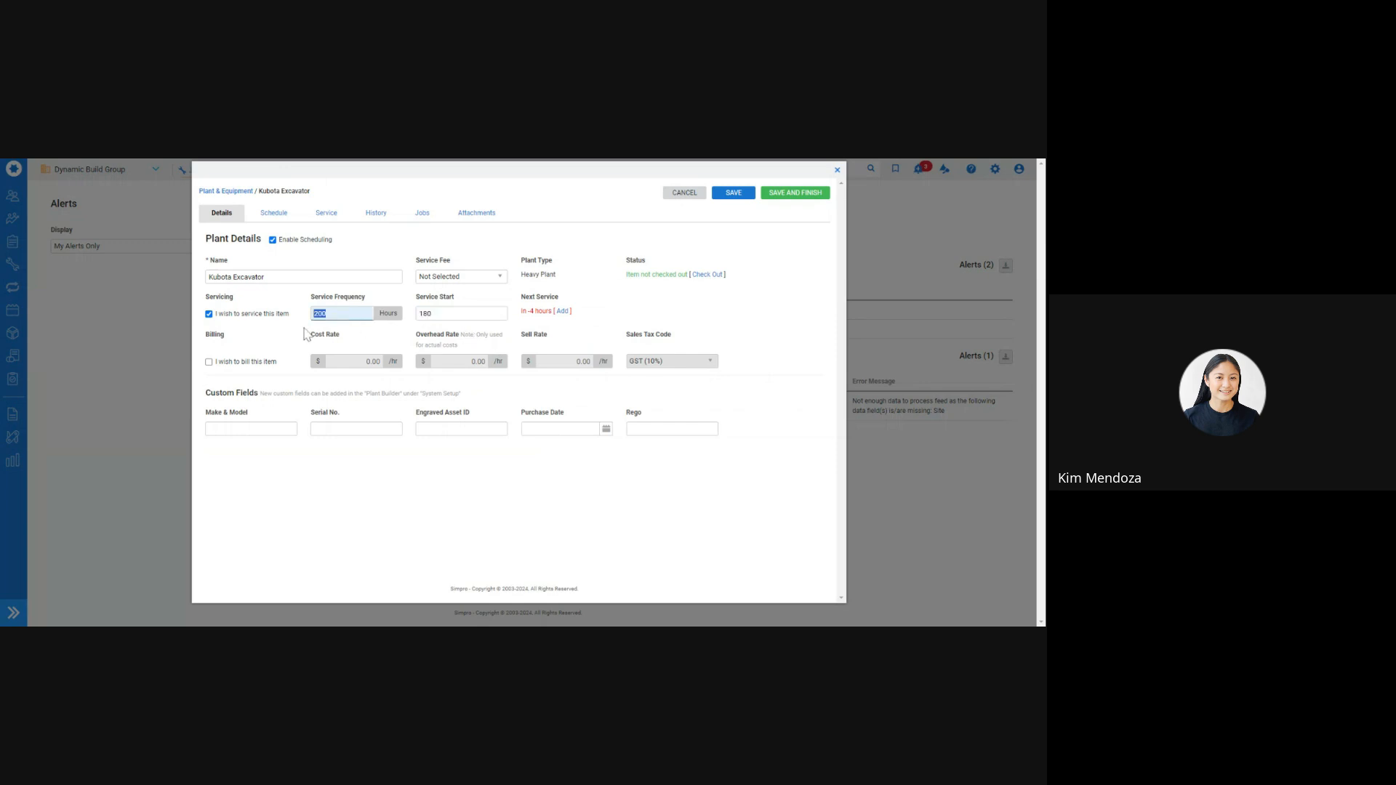
pyautogui.write('300')
pyautogui.click(767, 295)
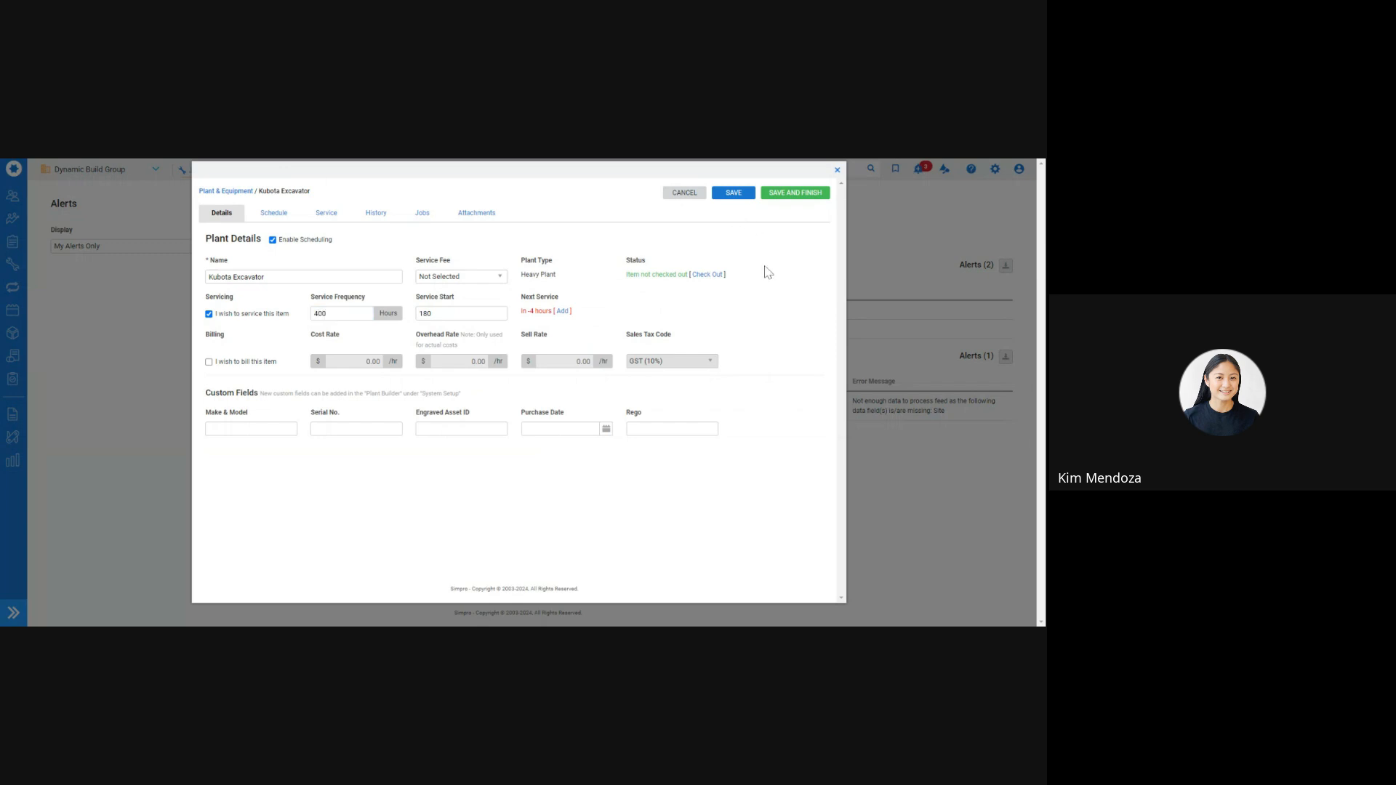
pyautogui.click(780, 196)
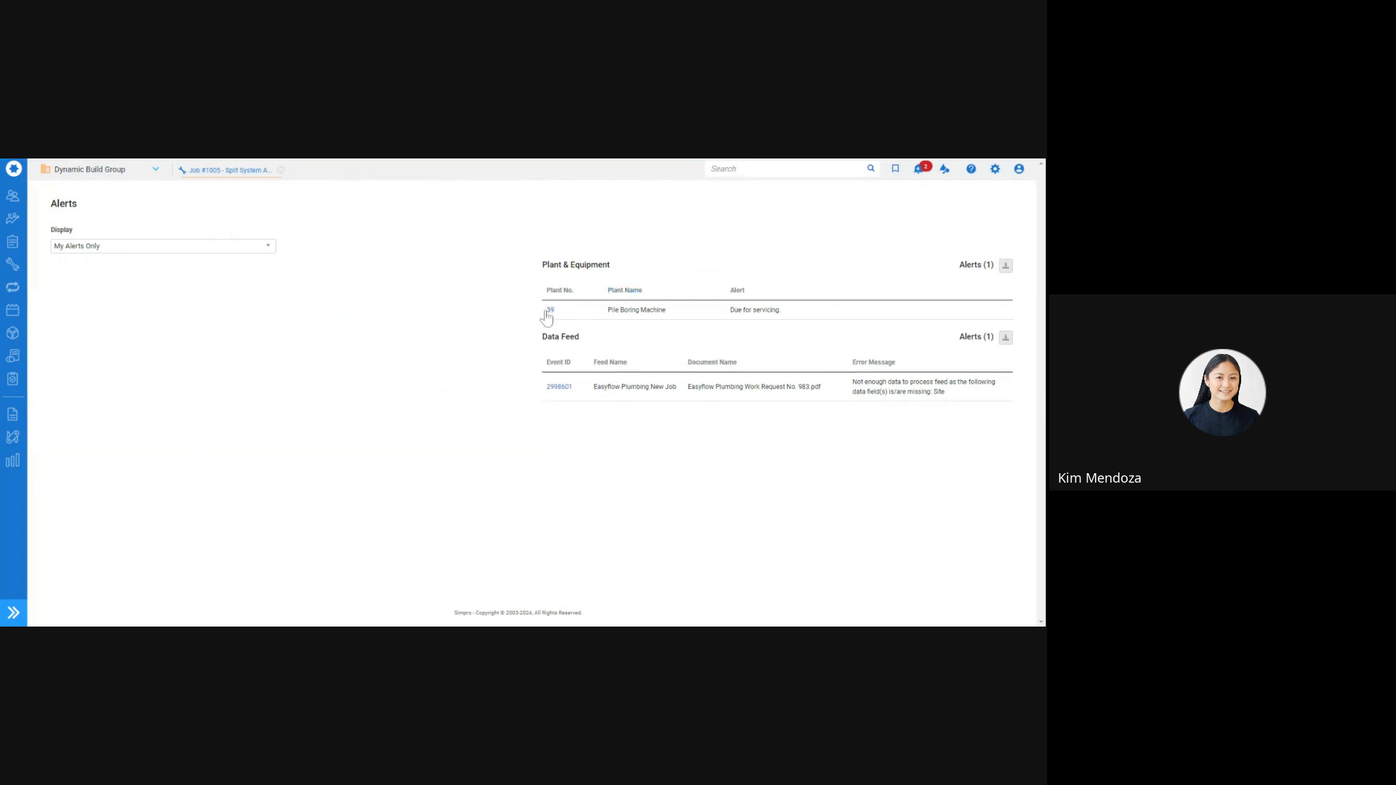
# Record a 512-hour service costing 30 for the Pile Boring Machine, save, and return to the slides
pyautogui.click(550, 312)
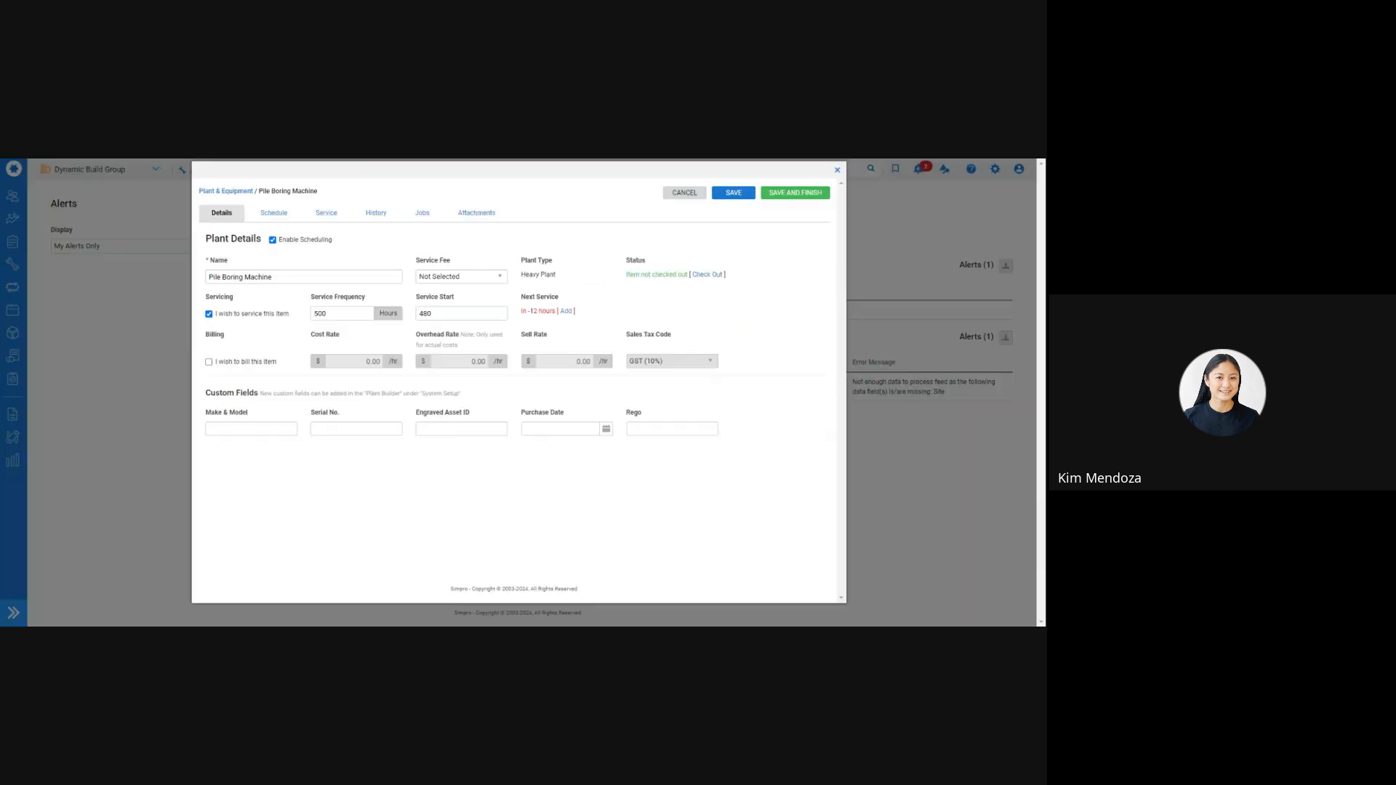
pyautogui.click(564, 311)
pyautogui.doubleClick(389, 293)
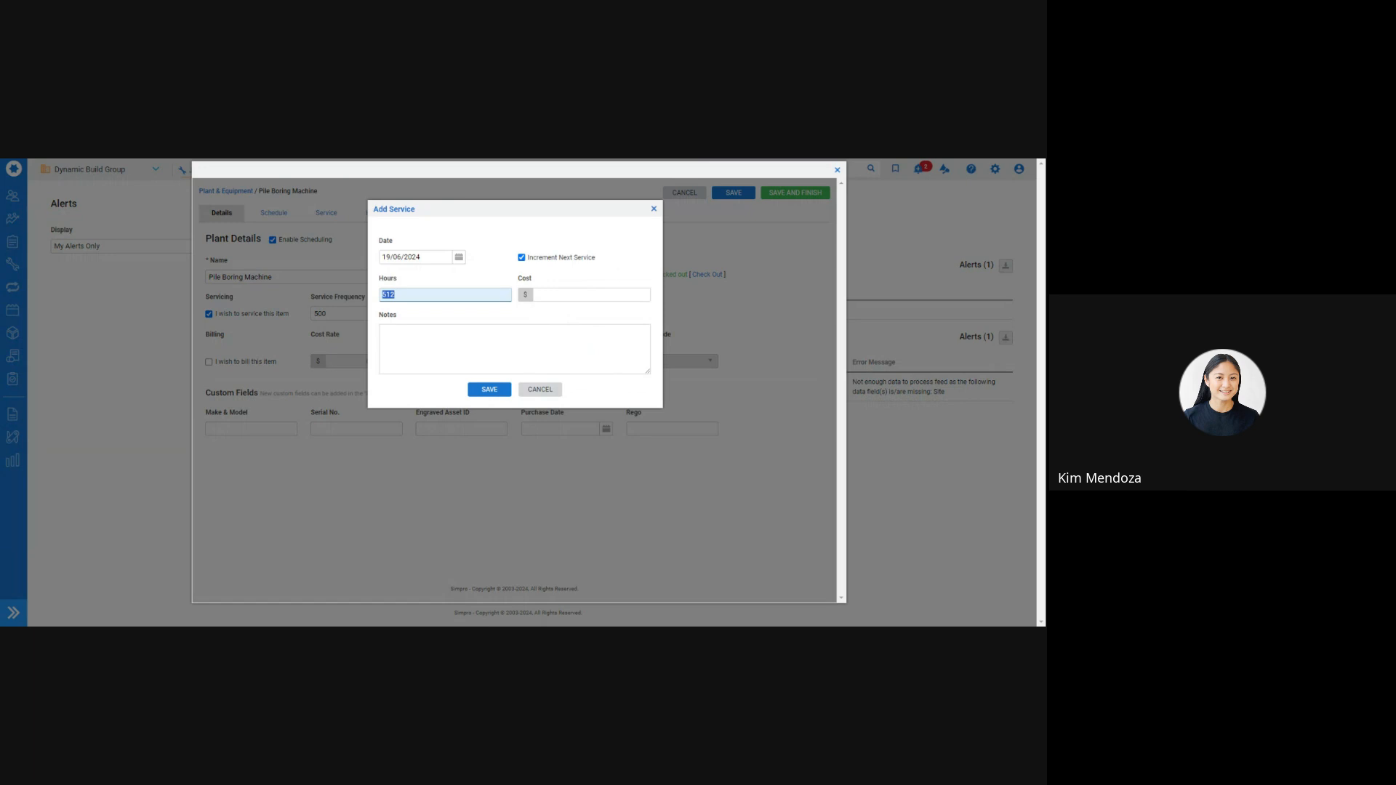
pyautogui.click(608, 305)
pyautogui.click(602, 294)
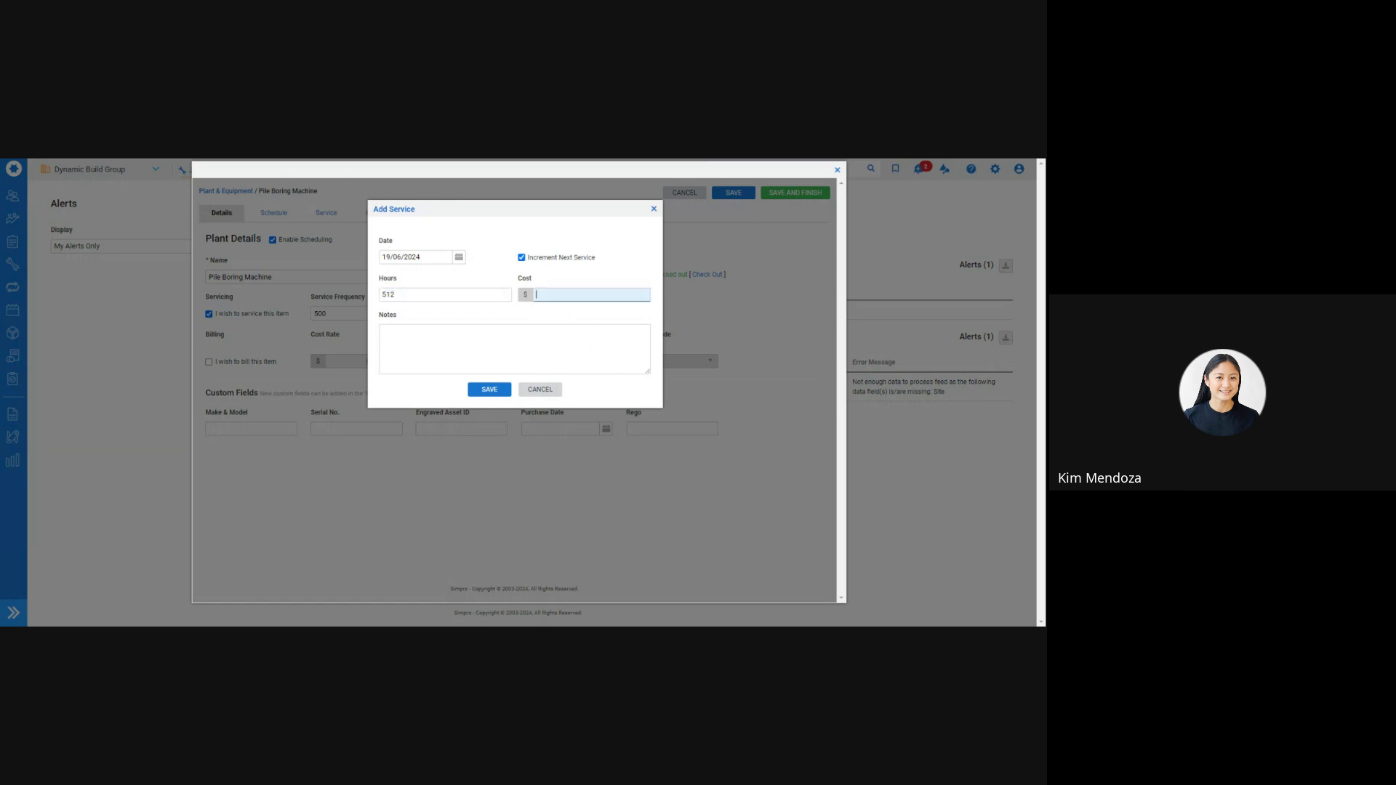
pyautogui.write('300')
pyautogui.click(571, 327)
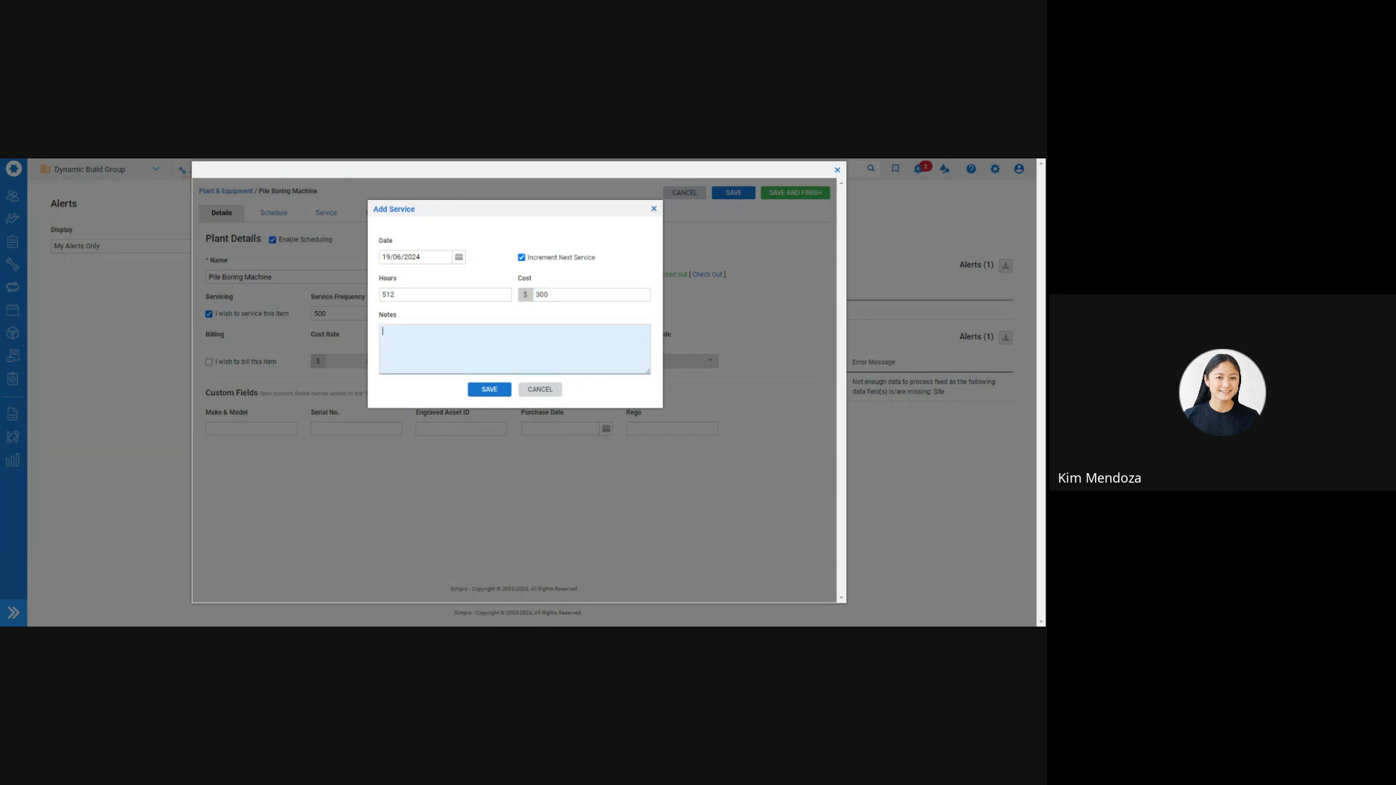
pyautogui.click(489, 389)
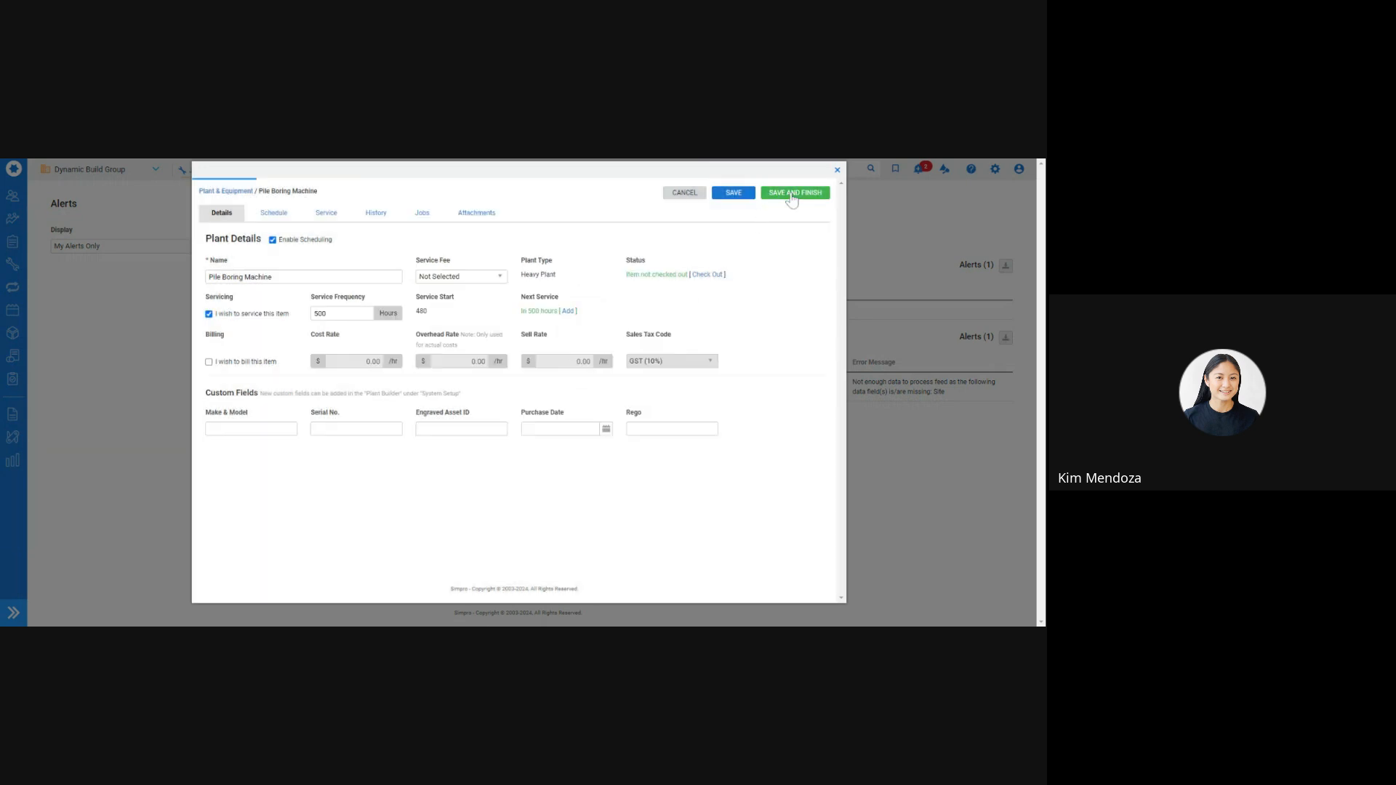
pyautogui.click(793, 195)
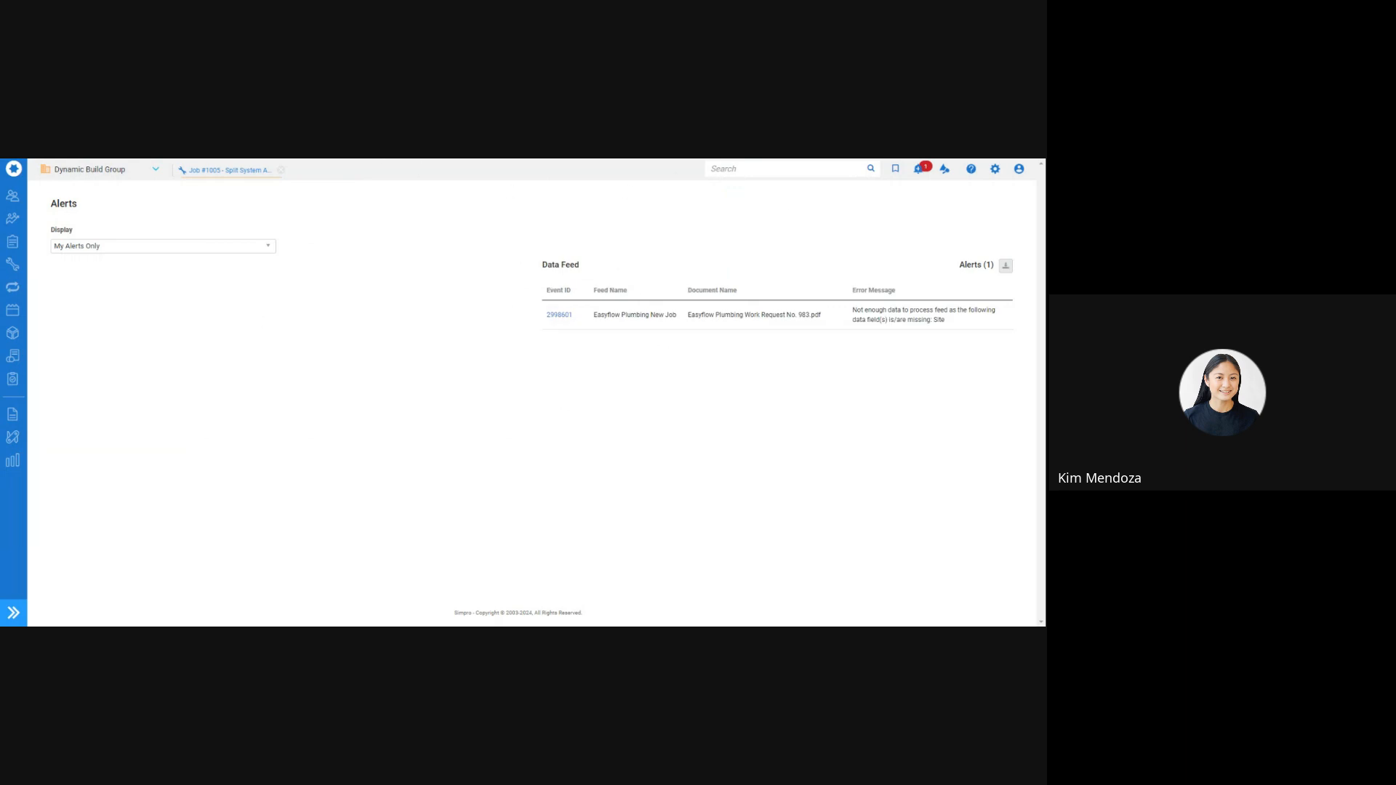
pyautogui.click(381, 72)
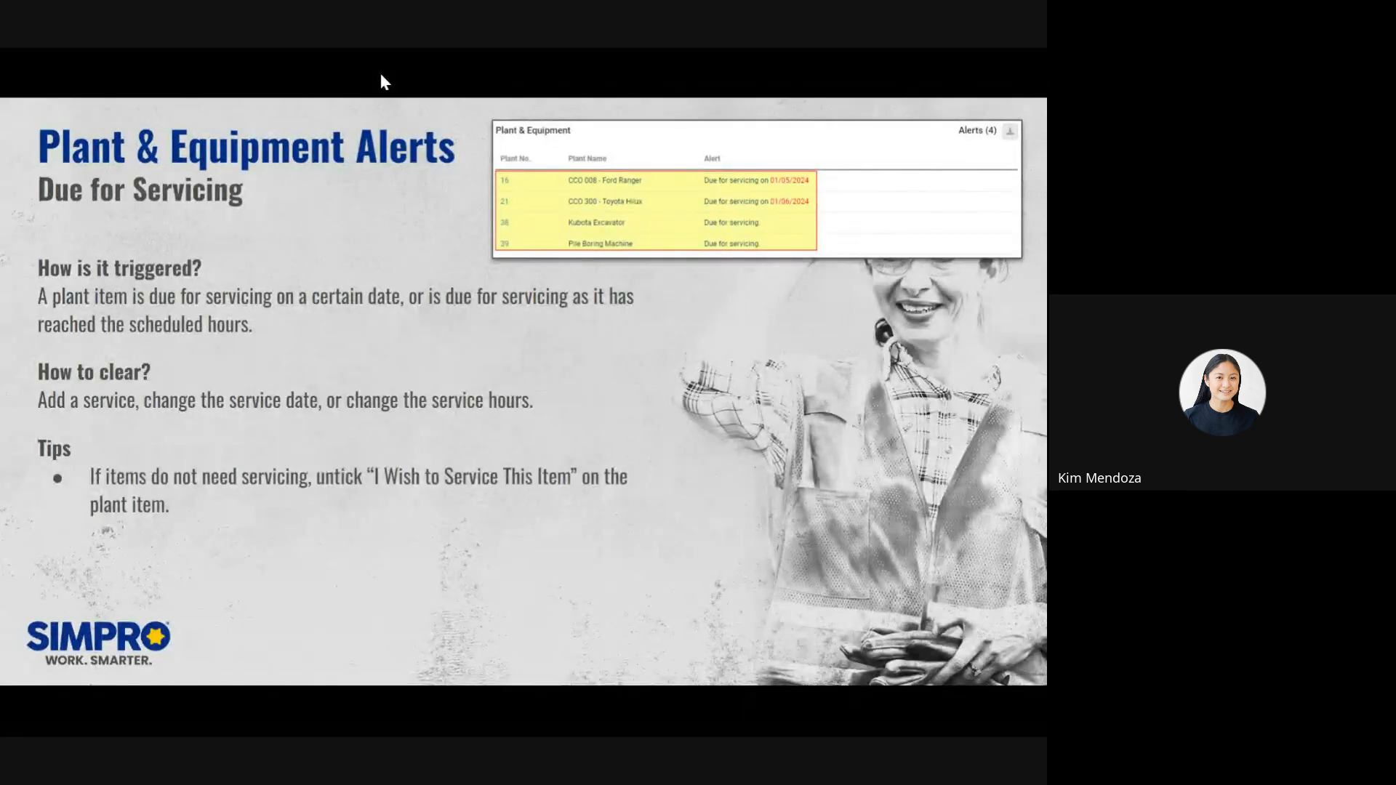